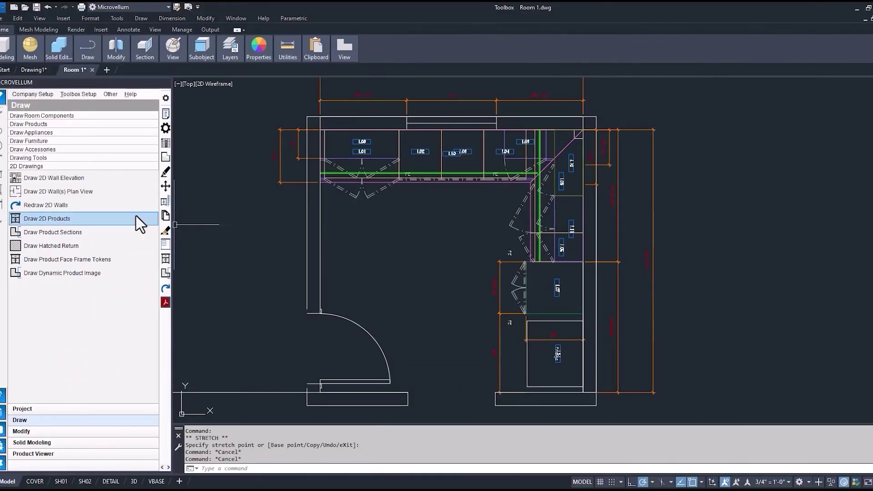
Step: Draw a 2D elevation of the top window wall with all its cabinets, placed below the plan
{"action": "left_click", "coordinate": [62, 181]}
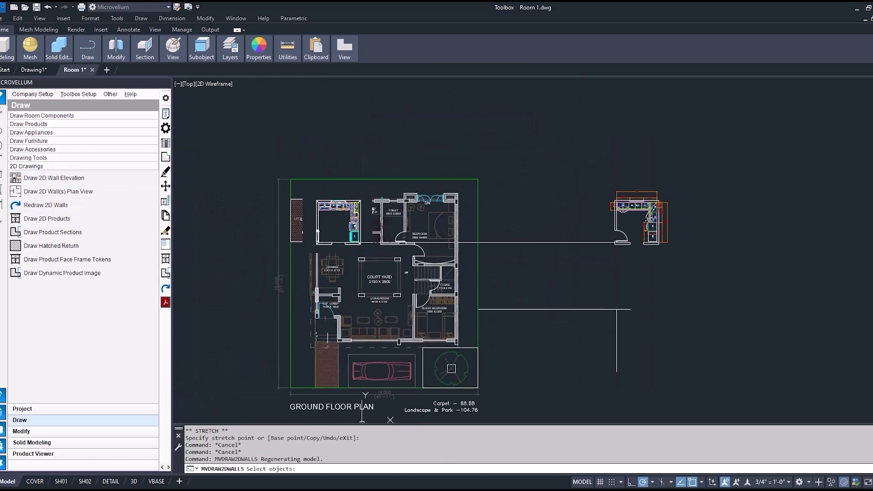
{"action": "scroll", "coordinate": [355, 327], "scroll_direction": "up", "scroll_amount": 3}
{"action": "left_click", "coordinate": [364, 203]}
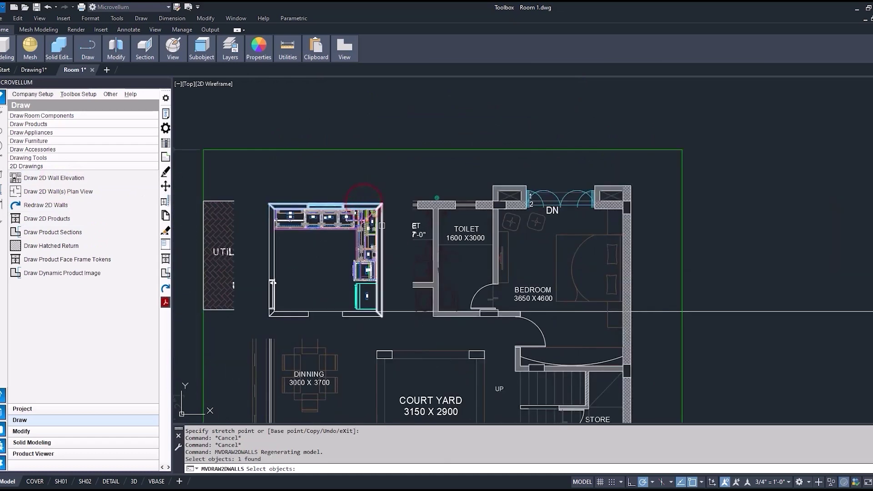
{"action": "right_click", "coordinate": [305, 199]}
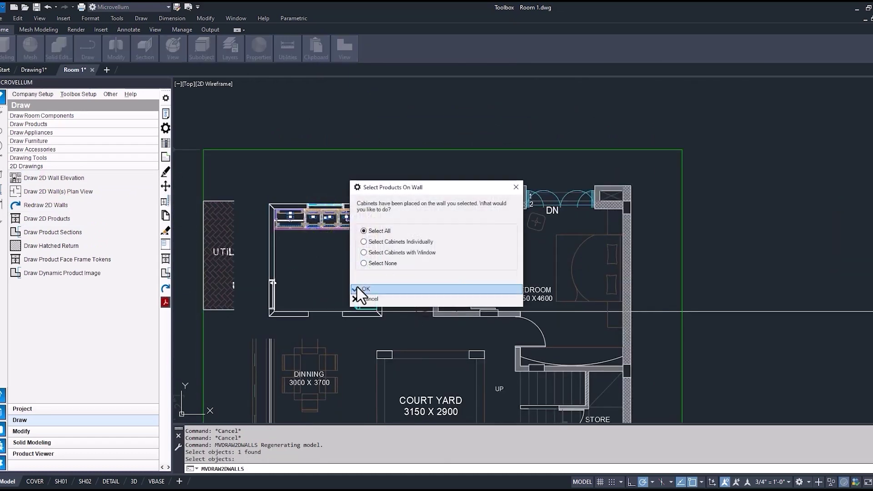
{"action": "left_click", "coordinate": [361, 289]}
{"action": "scroll", "coordinate": [482, 242], "scroll_direction": "down", "scroll_amount": 3}
{"action": "scroll", "coordinate": [503, 270], "scroll_direction": "up", "scroll_amount": 3}
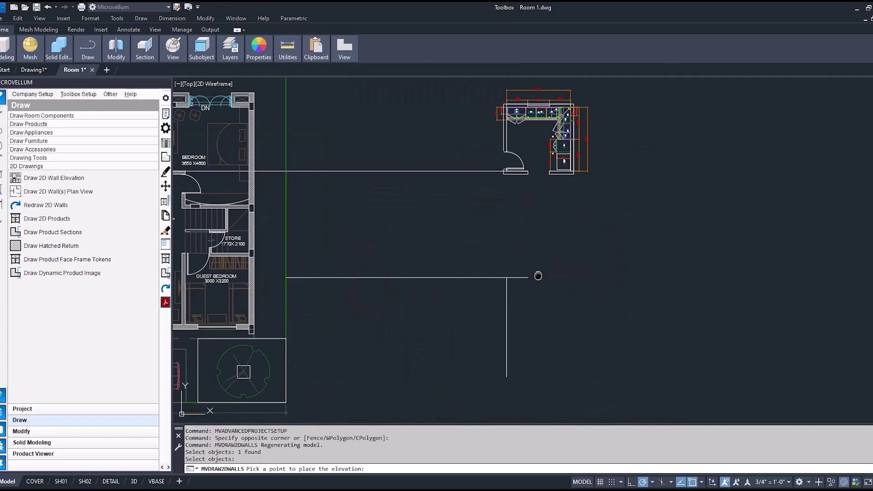
{"action": "middle_click_drag", "start_coordinate": [536, 273], "coordinate": [371, 292]}
{"action": "left_click", "coordinate": [366, 291]}
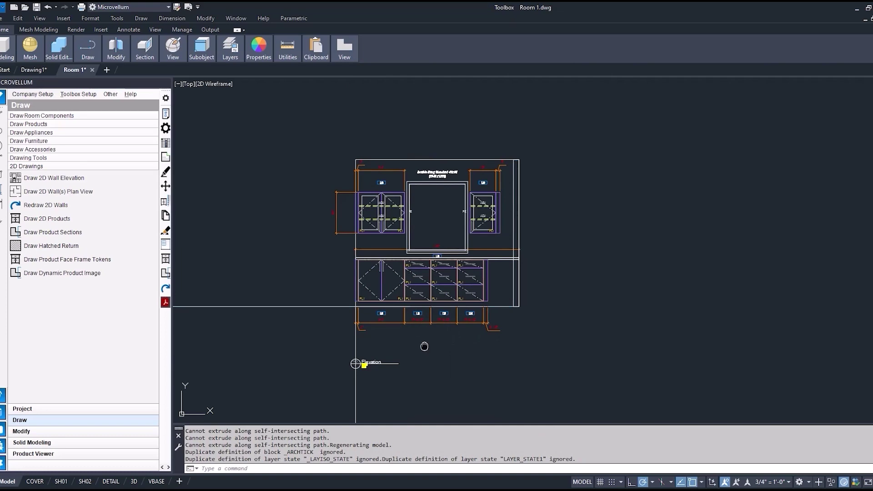
{"action": "scroll", "coordinate": [424, 347], "scroll_direction": "down", "scroll_amount": 3}
Step: Draw the right-hand fridge wall elevation with all its cabinets, placed right of the first
{"action": "middle_click_drag", "start_coordinate": [419, 347], "coordinate": [561, 263]}
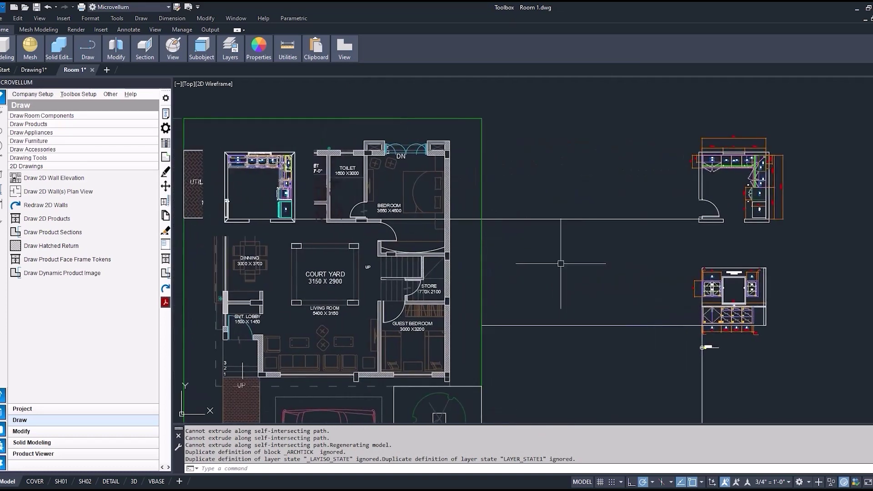
{"action": "left_click", "coordinate": [48, 176]}
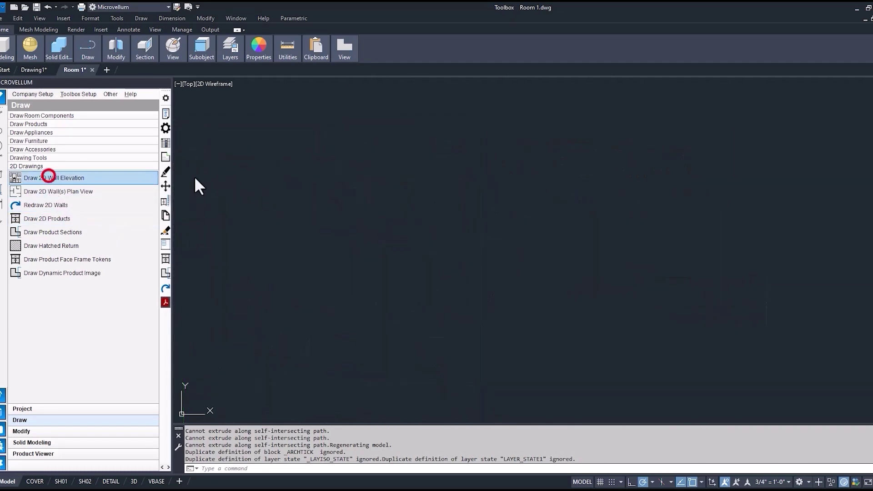
{"action": "left_click", "coordinate": [292, 225]}
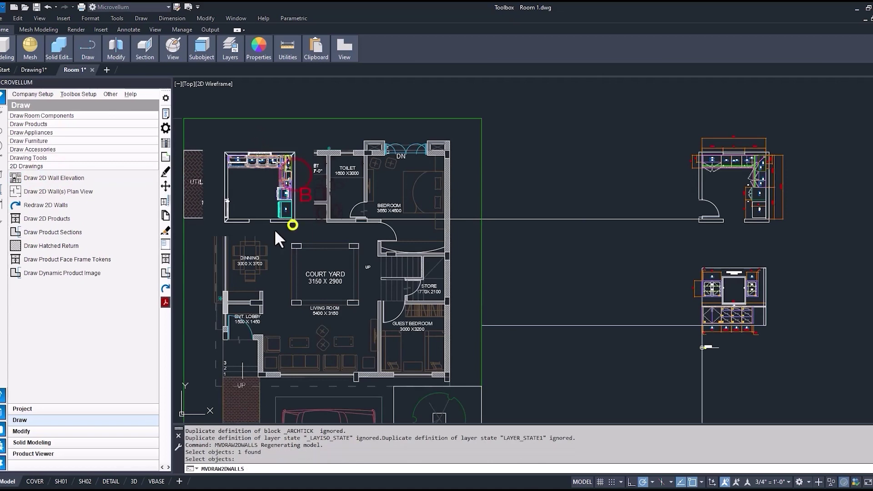
{"action": "key", "text": "Return"}
{"action": "left_click", "coordinate": [379, 291]}
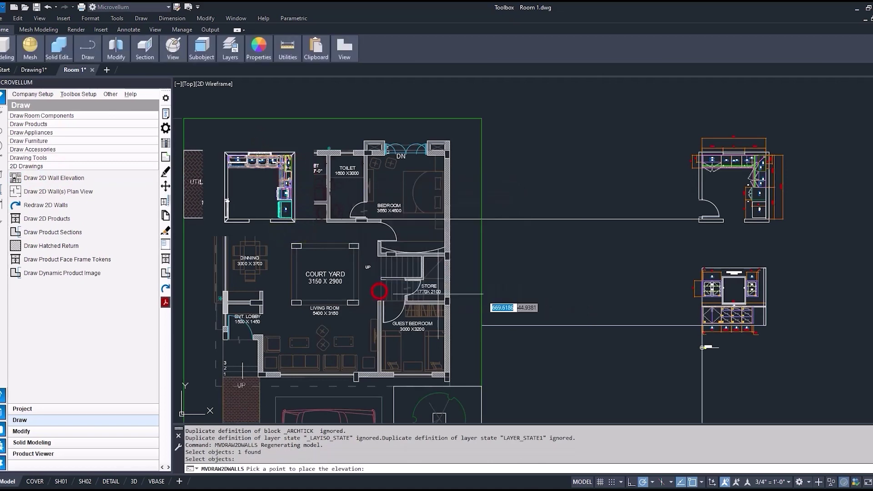
{"action": "middle_click_drag", "start_coordinate": [630, 300], "coordinate": [380, 293]}
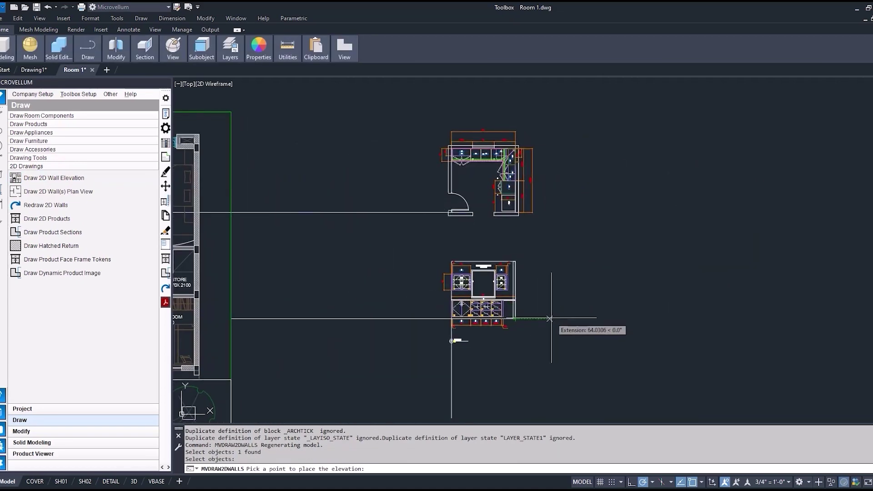
{"action": "left_click", "coordinate": [571, 319]}
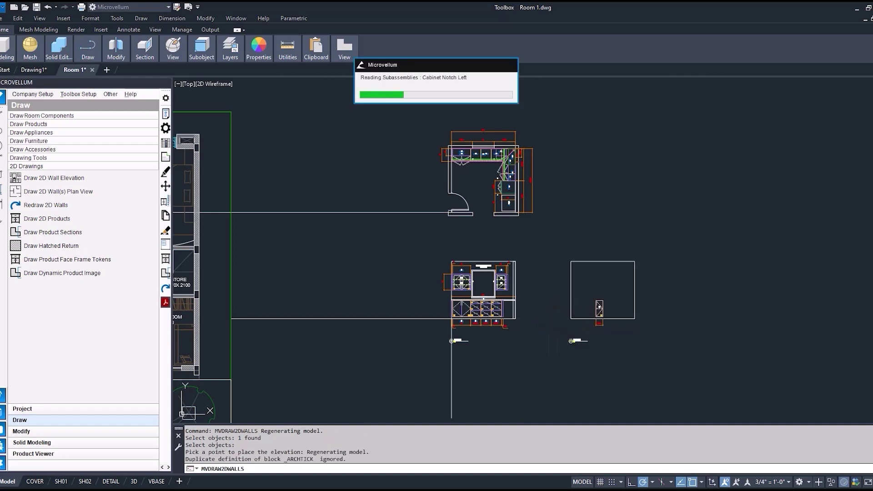
{"action": "scroll", "coordinate": [453, 312], "scroll_direction": "up", "scroll_amount": 5}
{"action": "scroll", "coordinate": [452, 311], "scroll_direction": "down", "scroll_amount": 1}
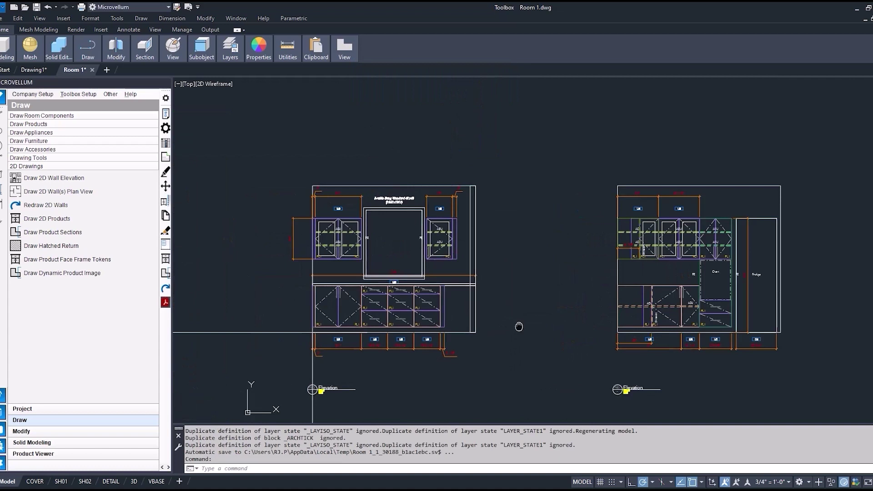
Step: Window-select and erase the three long stray lines crossing the window-wall elevation
{"action": "middle_click_drag", "start_coordinate": [516, 312], "coordinate": [535, 326]}
{"action": "scroll", "coordinate": [349, 243], "scroll_direction": "up", "scroll_amount": 2}
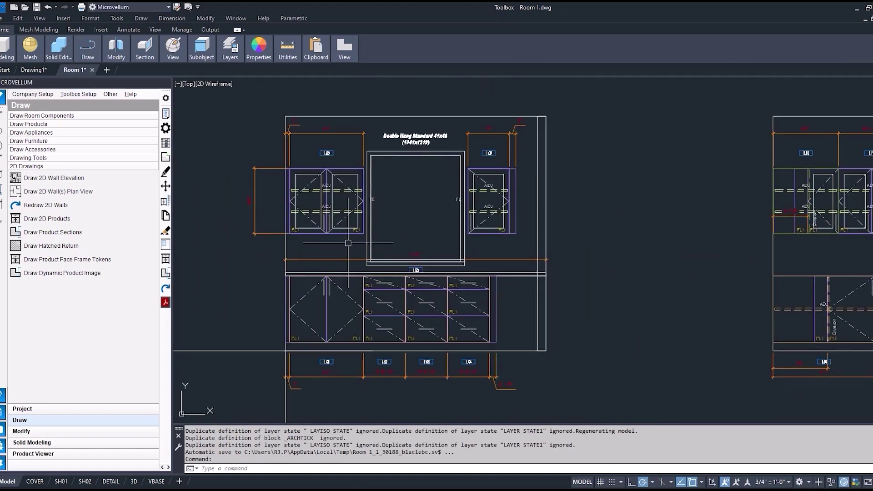
{"action": "scroll", "coordinate": [405, 132], "scroll_direction": "up", "scroll_amount": 4}
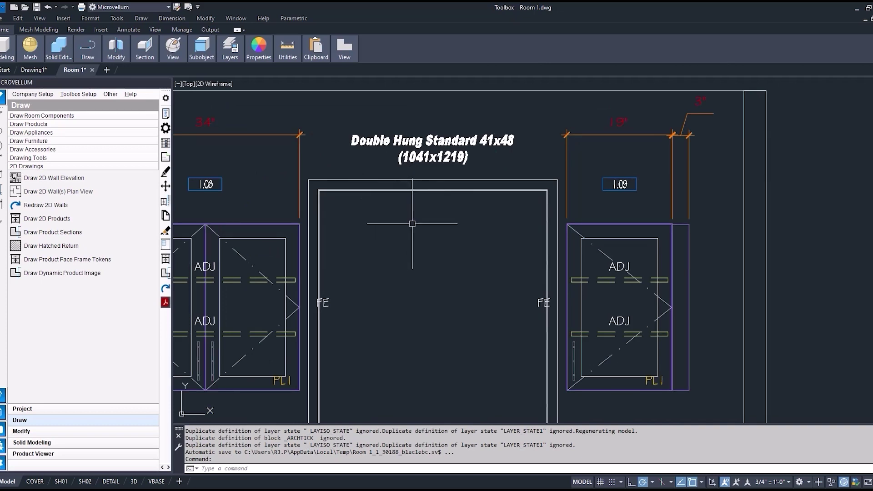
{"action": "scroll", "coordinate": [412, 223], "scroll_direction": "down", "scroll_amount": 2}
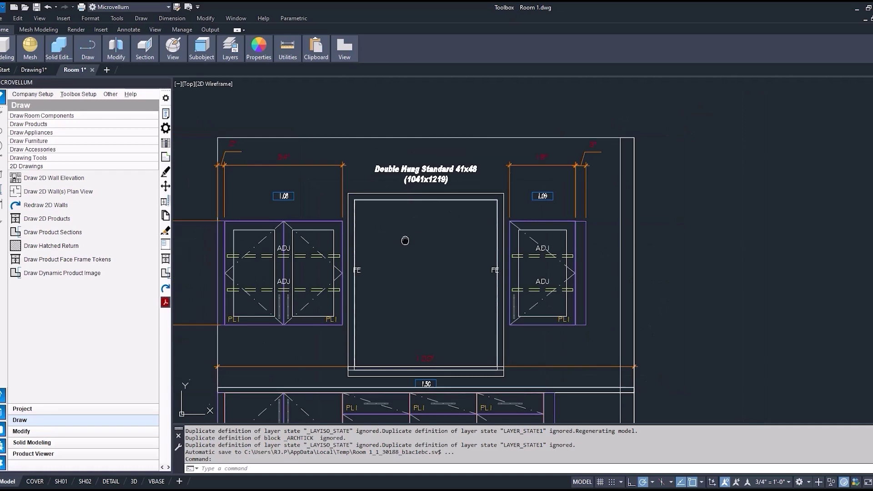
{"action": "middle_click_drag", "start_coordinate": [406, 240], "coordinate": [420, 215]}
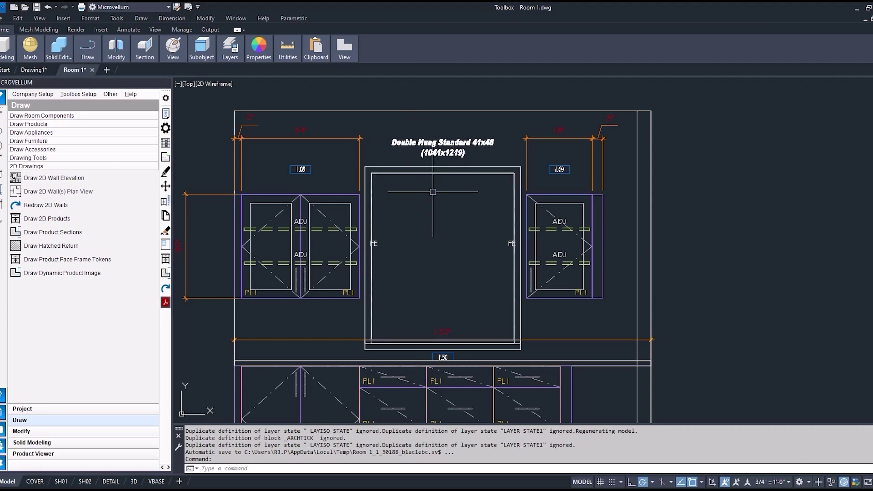
{"action": "scroll", "coordinate": [452, 221], "scroll_direction": "down", "scroll_amount": 1}
{"action": "scroll", "coordinate": [459, 190], "scroll_direction": "down", "scroll_amount": 1}
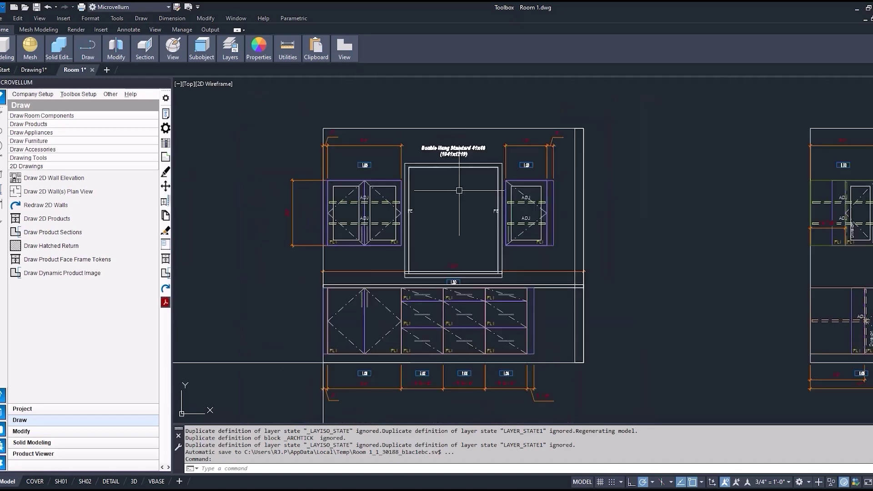
{"action": "scroll", "coordinate": [456, 195], "scroll_direction": "down", "scroll_amount": 1}
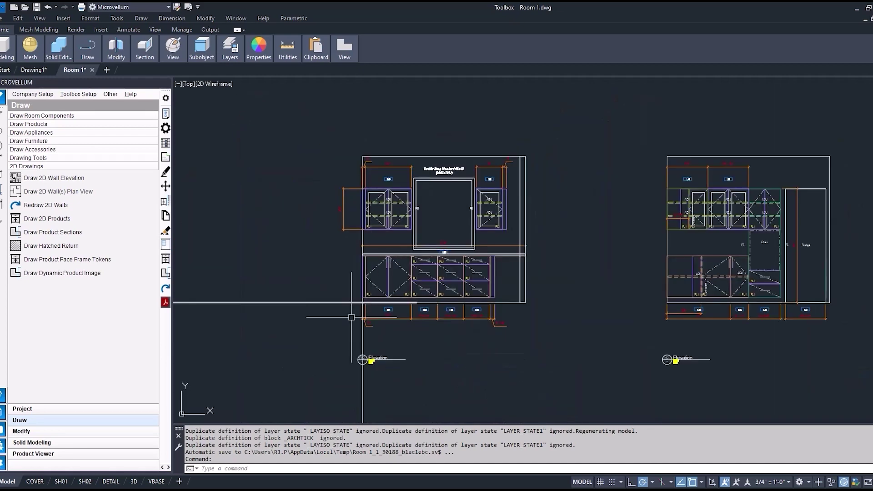
{"action": "scroll", "coordinate": [351, 318], "scroll_direction": "down", "scroll_amount": 1}
{"action": "left_click_drag", "start_coordinate": [351, 318], "coordinate": [273, 127]}
{"action": "key", "text": "Delete"}
{"action": "scroll", "coordinate": [315, 305], "scroll_direction": "up", "scroll_amount": 2}
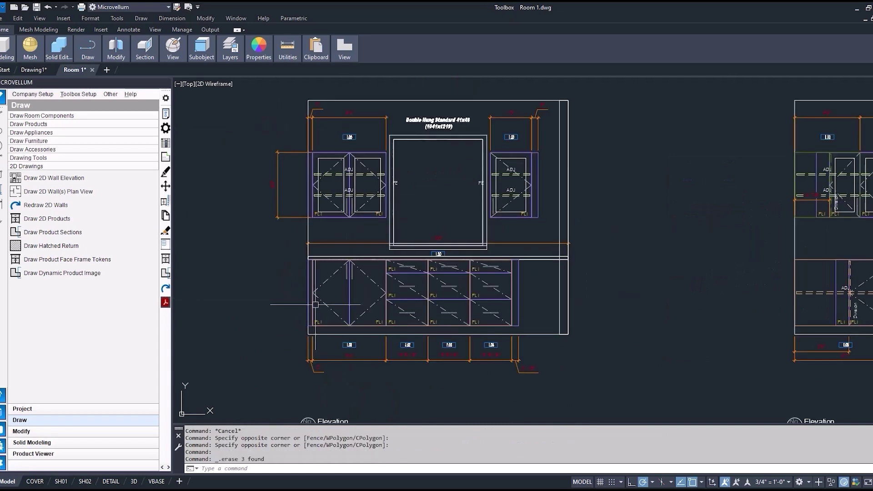
{"action": "scroll", "coordinate": [291, 273], "scroll_direction": "up", "scroll_amount": 1}
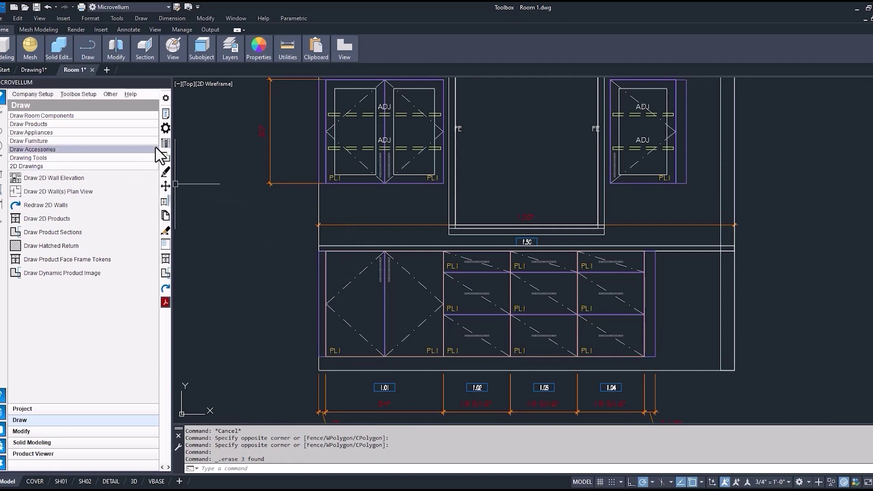
Step: Enable Add Countertop on the Base 2 Door Sink cabinet's prompts and redraw its plan view
{"action": "left_click", "coordinate": [165, 114]}
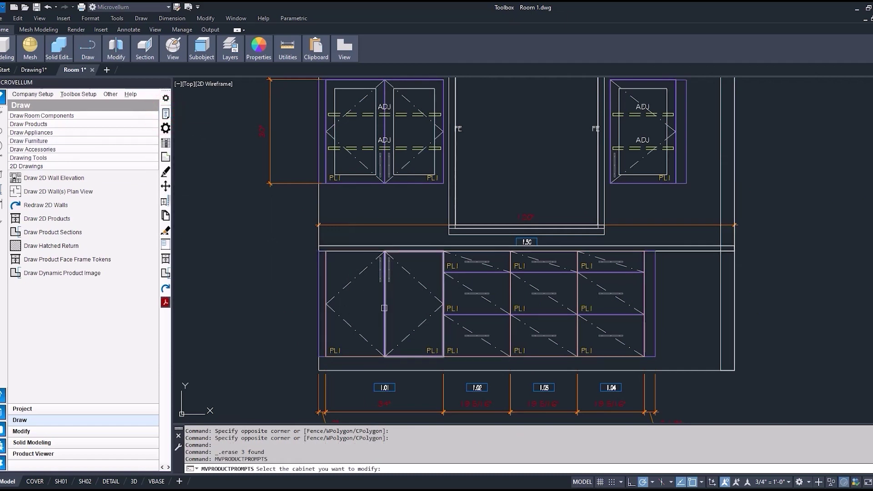
{"action": "left_click", "coordinate": [385, 307]}
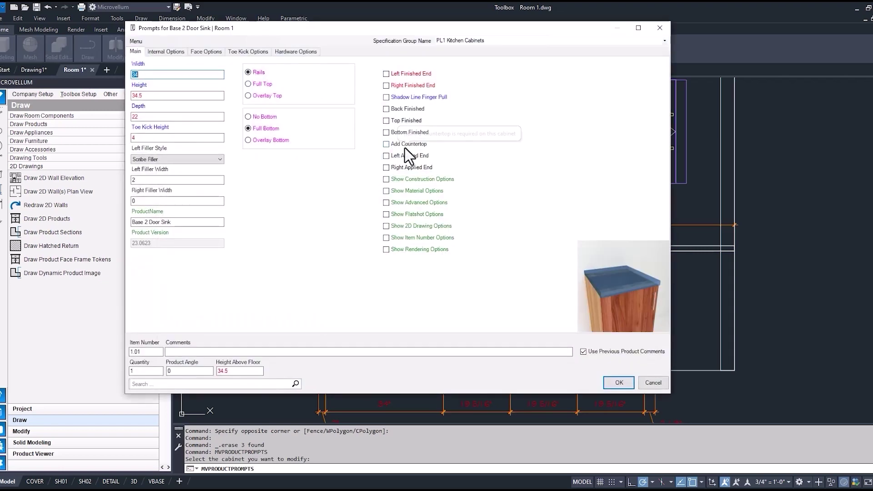
{"action": "left_click", "coordinate": [398, 144]}
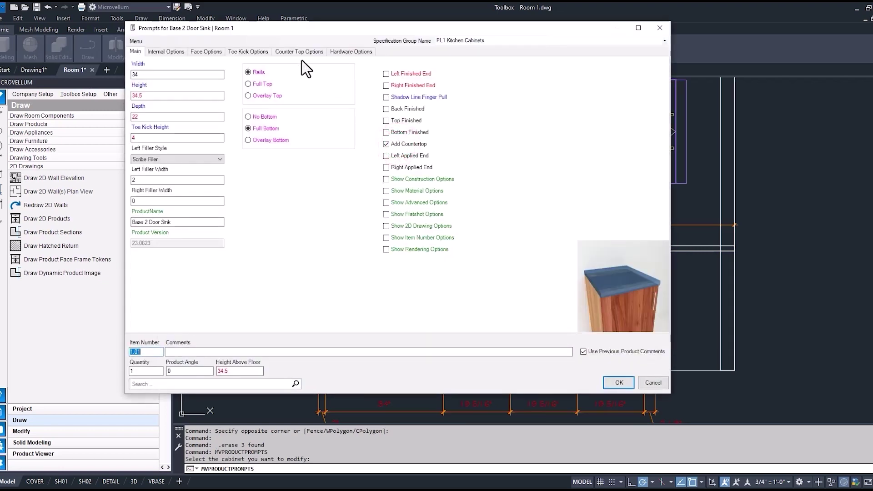
{"action": "left_click", "coordinate": [301, 55]}
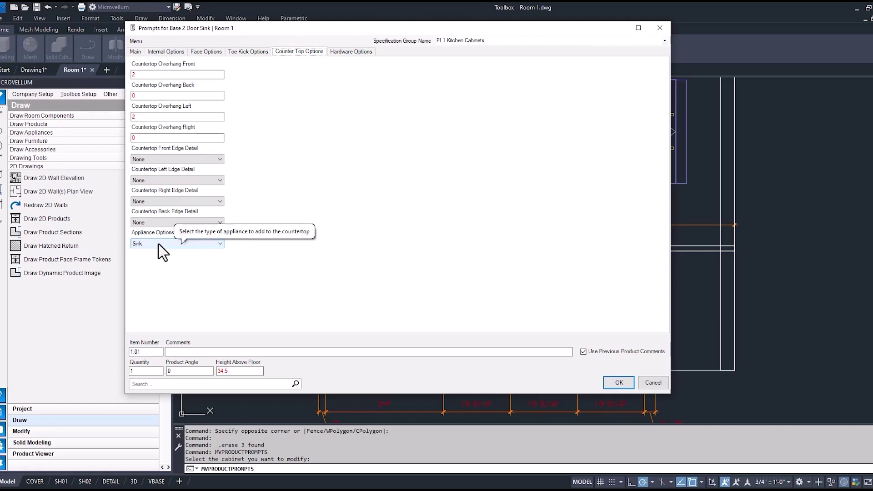
{"action": "left_click", "coordinate": [610, 383]}
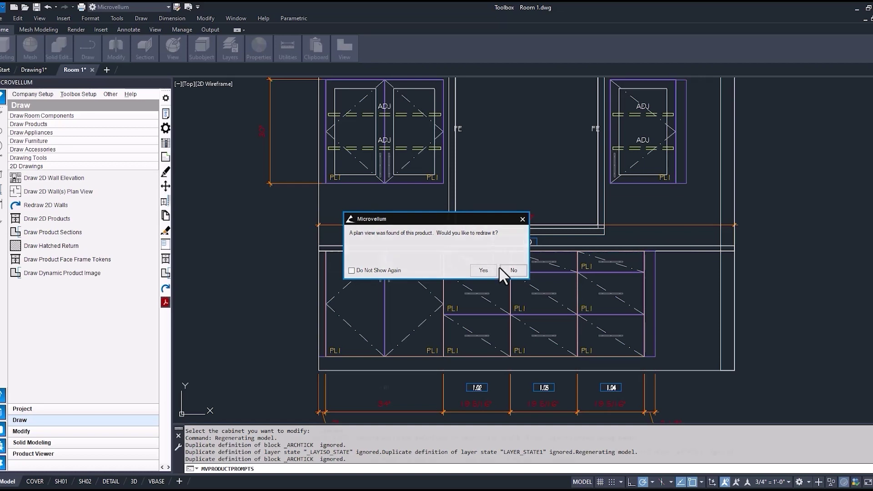
{"action": "left_click", "coordinate": [484, 268]}
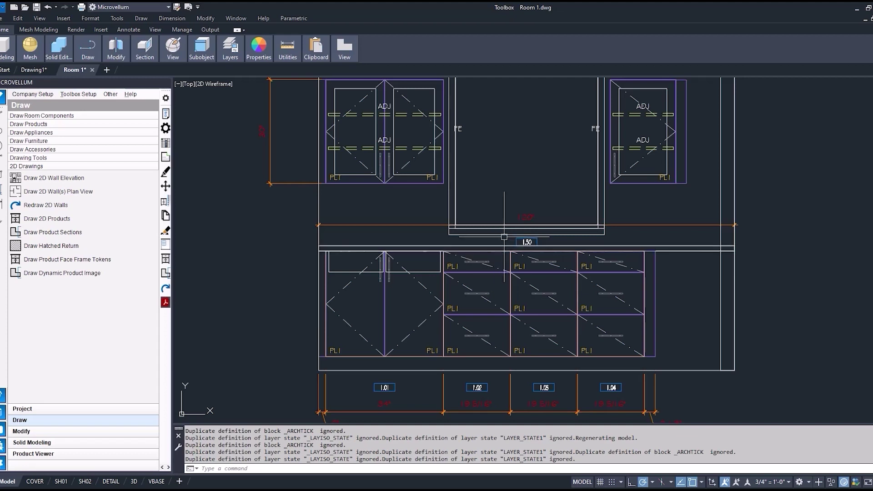
{"action": "scroll", "coordinate": [505, 236], "scroll_direction": "up", "scroll_amount": 2}
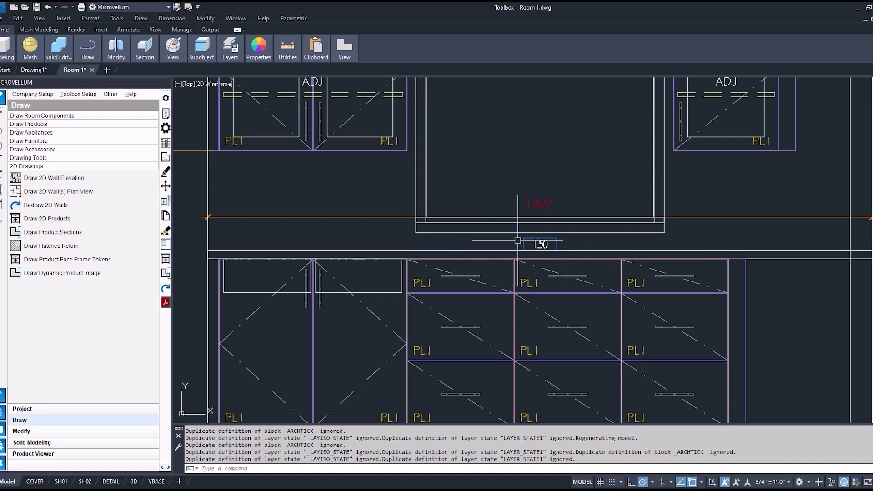
{"action": "scroll", "coordinate": [476, 244], "scroll_direction": "down", "scroll_amount": 2}
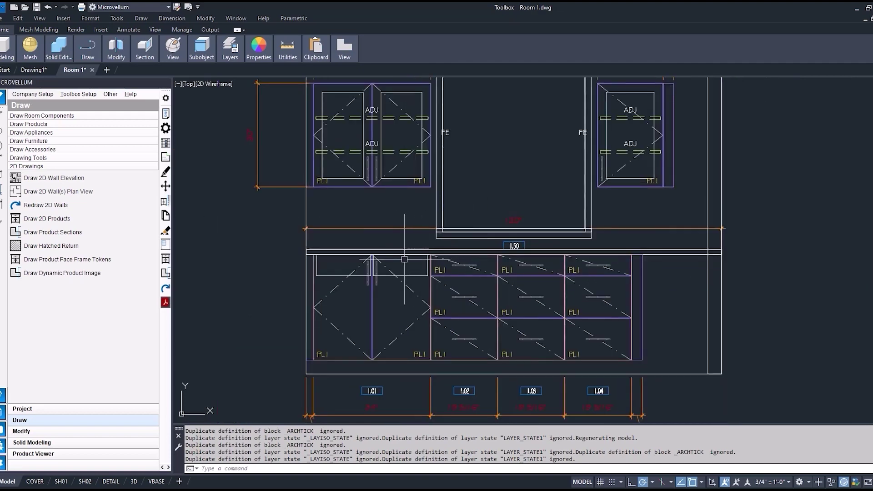
Step: Reopen the sink cabinet's prompts and reapply them with Add Countertop checked
{"action": "middle_click_drag", "start_coordinate": [397, 260], "coordinate": [405, 268]}
{"action": "scroll", "coordinate": [406, 269], "scroll_direction": "down", "scroll_amount": 3}
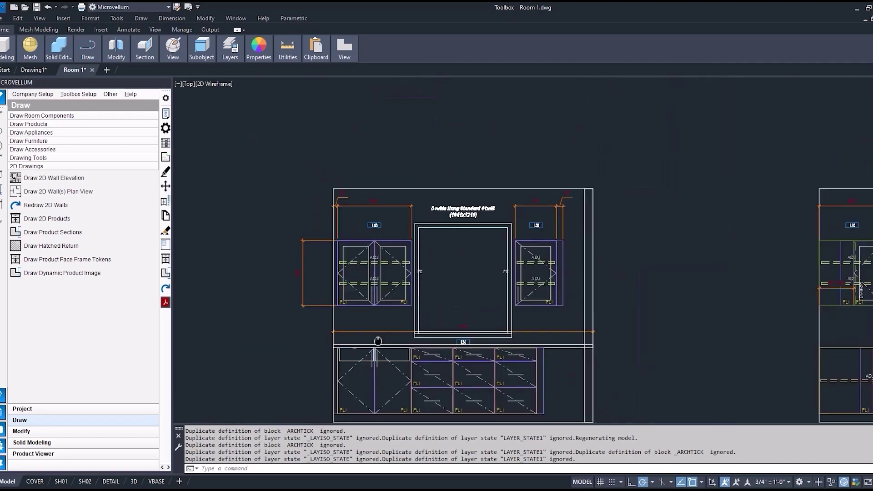
{"action": "scroll", "coordinate": [406, 269], "scroll_direction": "down", "scroll_amount": 3}
{"action": "scroll", "coordinate": [464, 225], "scroll_direction": "up", "scroll_amount": 3}
{"action": "scroll", "coordinate": [355, 327], "scroll_direction": "up", "scroll_amount": 5}
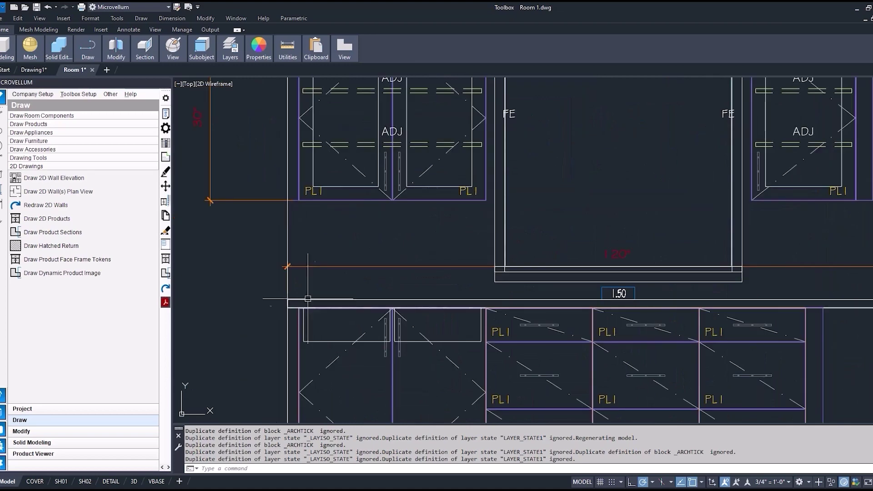
{"action": "left_click", "coordinate": [165, 114]}
{"action": "left_click", "coordinate": [382, 362]}
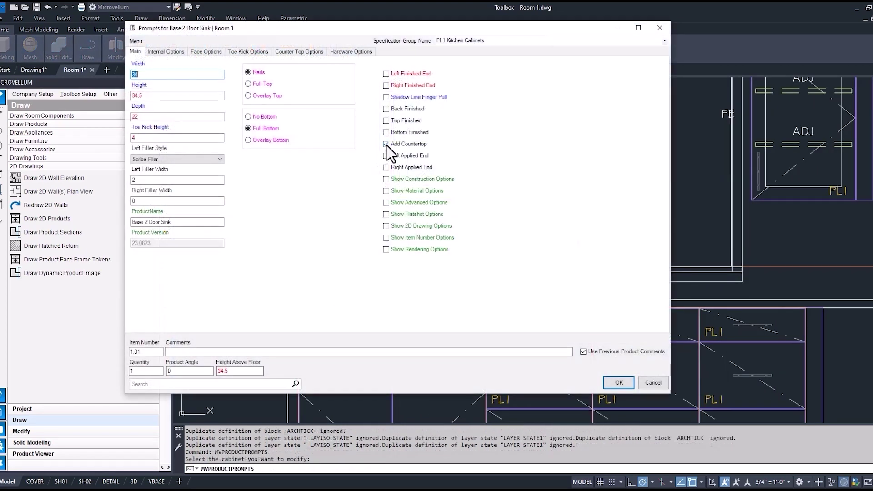
{"action": "left_click", "coordinate": [617, 383]}
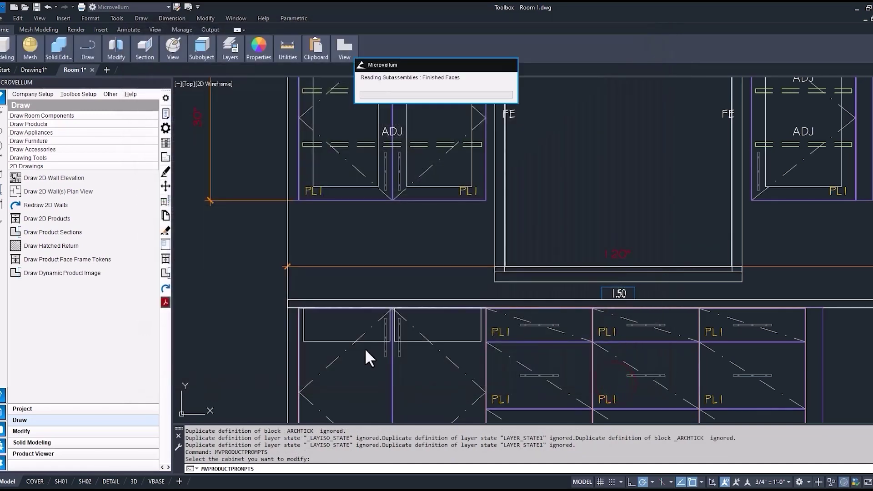
{"action": "type", "text": "REC"}
{"action": "key", "text": "Return"}
{"action": "scroll", "coordinate": [342, 287], "scroll_direction": "up", "scroll_amount": 3}
Step: Draw a rectangle outlining the sink and set its linetype to DASHED
{"action": "left_click", "coordinate": [288, 261]}
{"action": "scroll", "coordinate": [289, 261], "scroll_direction": "down", "scroll_amount": 2}
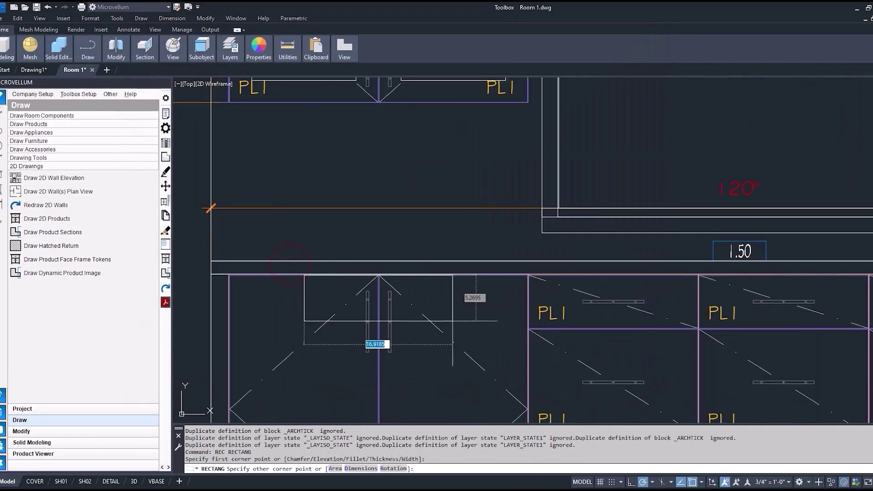
{"action": "left_click", "coordinate": [456, 322]}
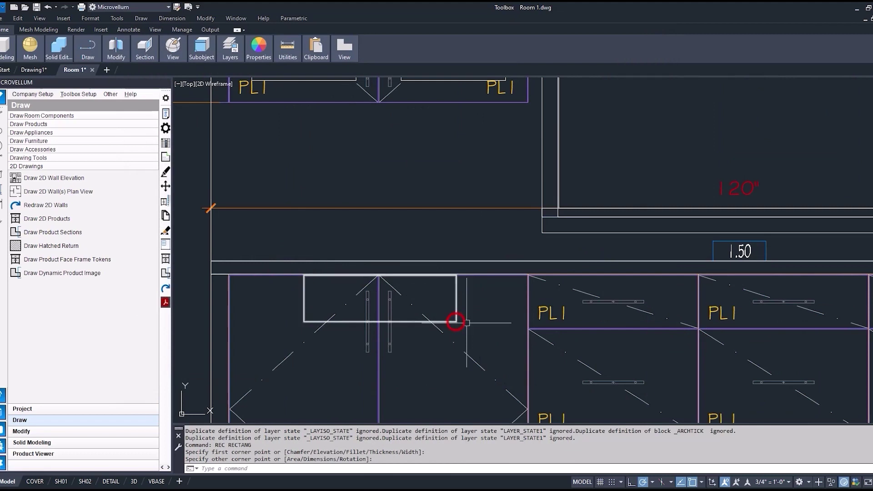
{"action": "scroll", "coordinate": [456, 322], "scroll_direction": "down", "scroll_amount": 3}
{"action": "left_click", "coordinate": [486, 282]}
{"action": "right_click", "coordinate": [478, 282]}
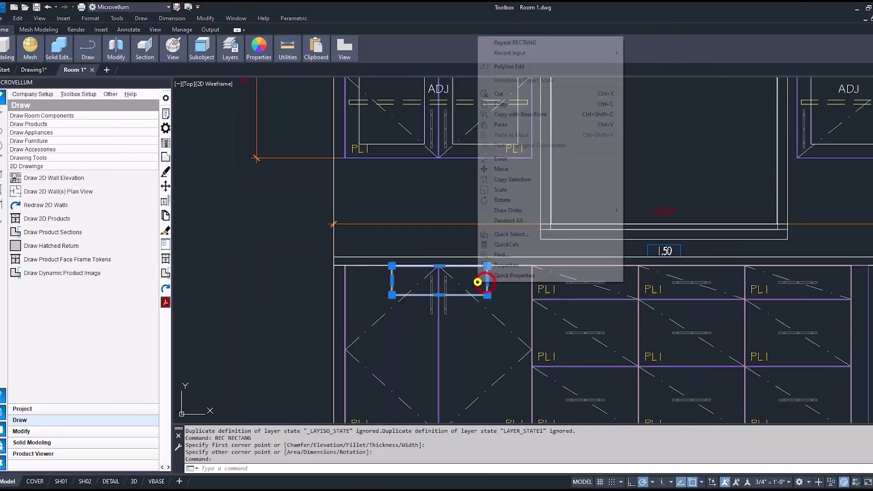
{"action": "left_click", "coordinate": [506, 265]}
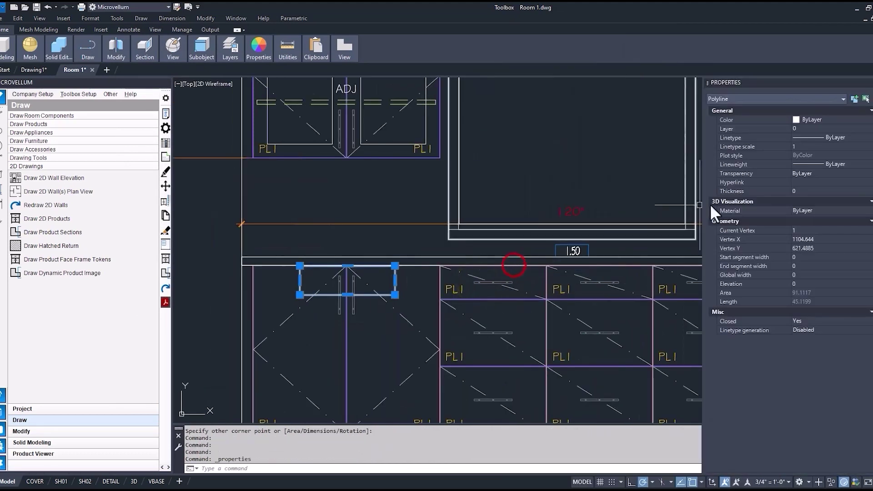
{"action": "left_click", "coordinate": [802, 134]}
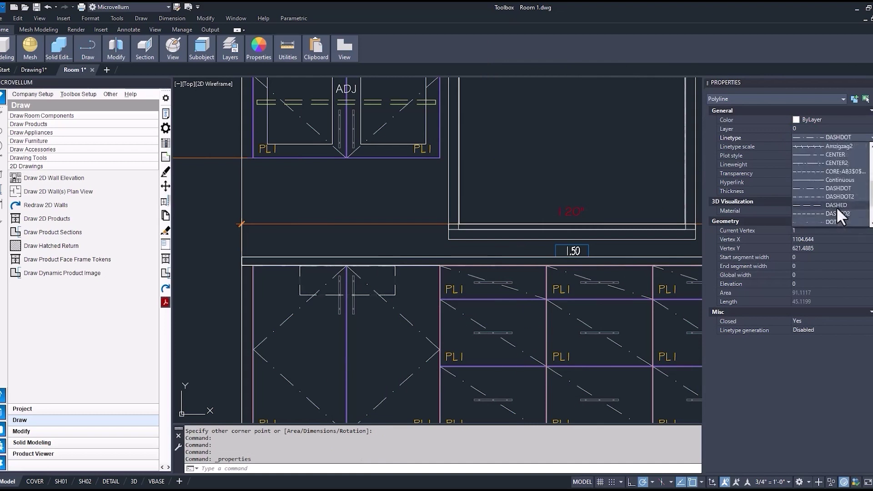
{"action": "left_click", "coordinate": [837, 205]}
{"action": "key", "text": "Escape"}
{"action": "key", "text": "Escape"}
{"action": "scroll", "coordinate": [254, 171], "scroll_direction": "down", "scroll_amount": 3}
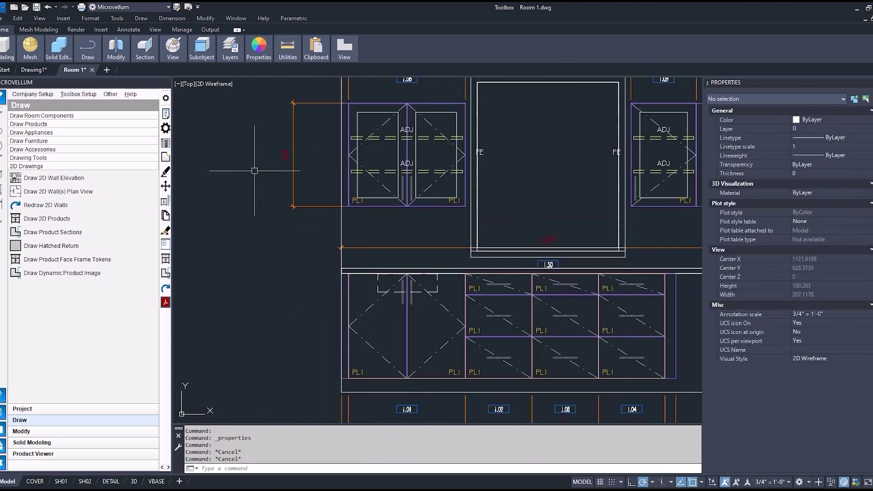
Step: Add an 'UNDERMOUNT SINK BY OTHERS' leader note pointing at the sink
{"action": "left_click", "coordinate": [128, 30]}
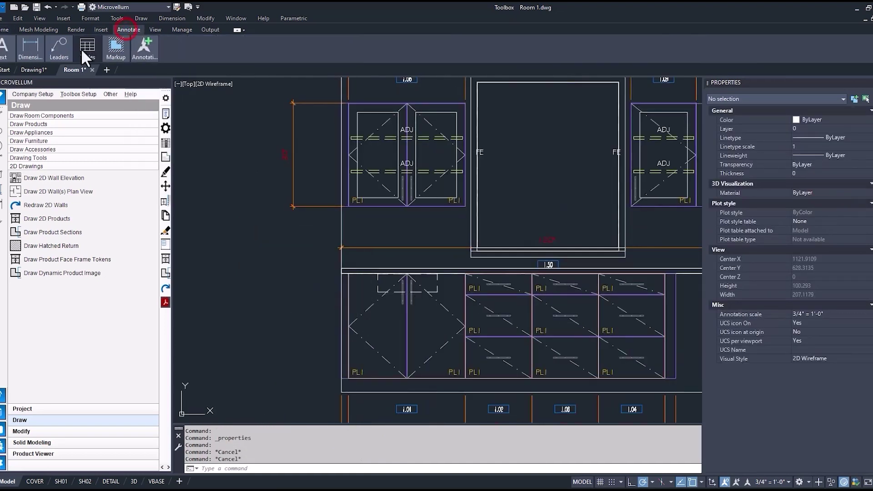
{"action": "left_click", "coordinate": [59, 48]}
{"action": "scroll", "coordinate": [293, 203], "scroll_direction": "up", "scroll_amount": 3}
{"action": "left_click", "coordinate": [396, 291]}
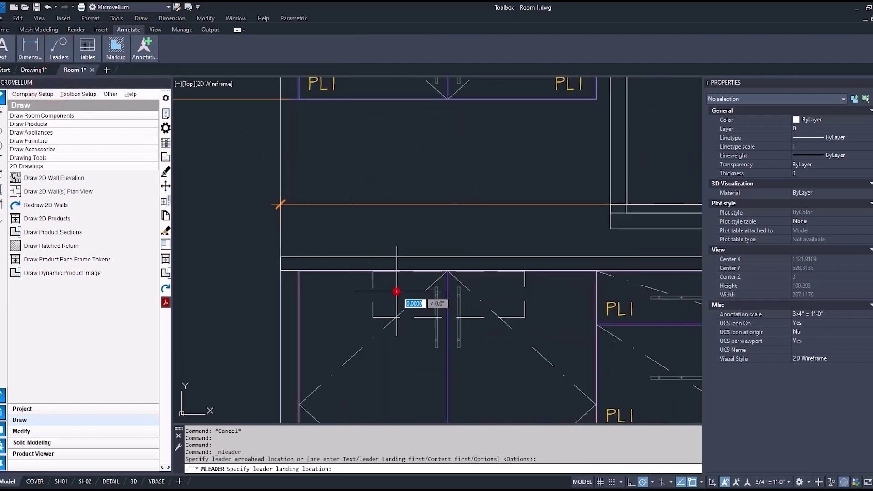
{"action": "scroll", "coordinate": [397, 291], "scroll_direction": "down", "scroll_amount": 3}
{"action": "left_click", "coordinate": [305, 280]}
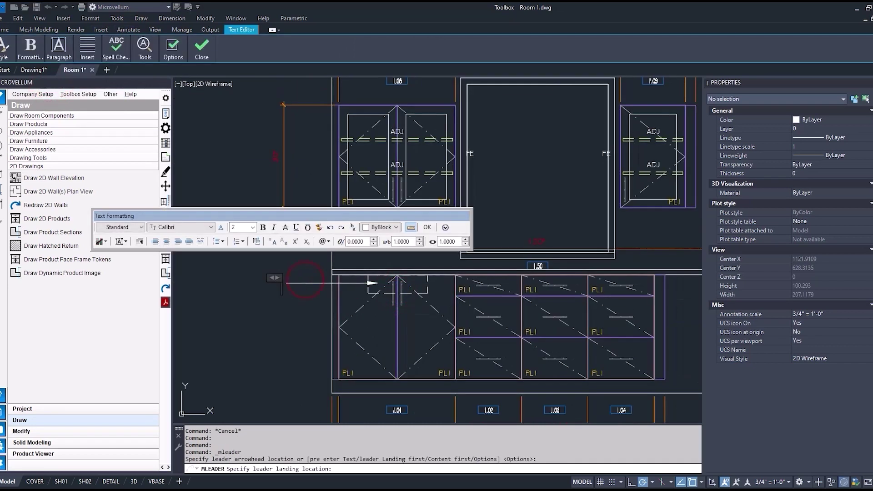
{"action": "type", "text": "UNDERMOUNT SINK BY OTHERS"}
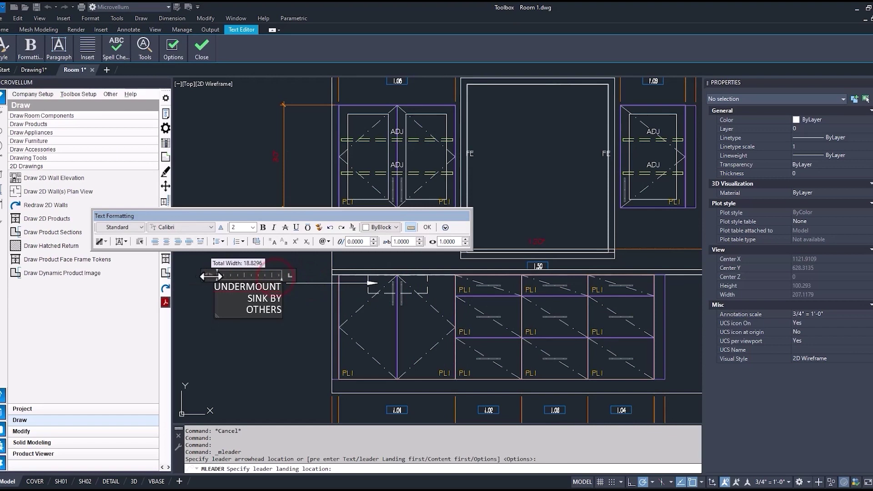
{"action": "left_click", "coordinate": [253, 335]}
{"action": "scroll", "coordinate": [400, 379], "scroll_direction": "up", "scroll_amount": 4}
{"action": "type", "text": "t"}
Step: Create a 'NON-ADA SINK' multiline text label and move it onto the sink cabinet
{"action": "key", "text": "Return"}
{"action": "left_click", "coordinate": [301, 264]}
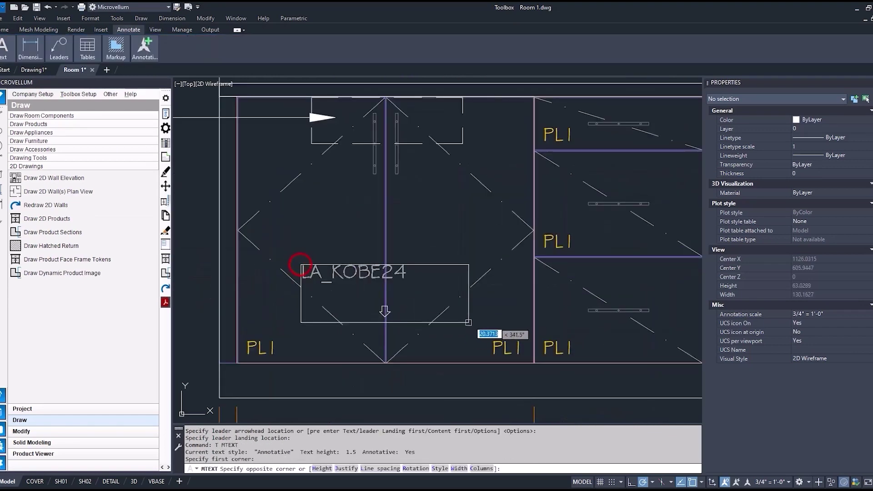
{"action": "left_click", "coordinate": [484, 319]}
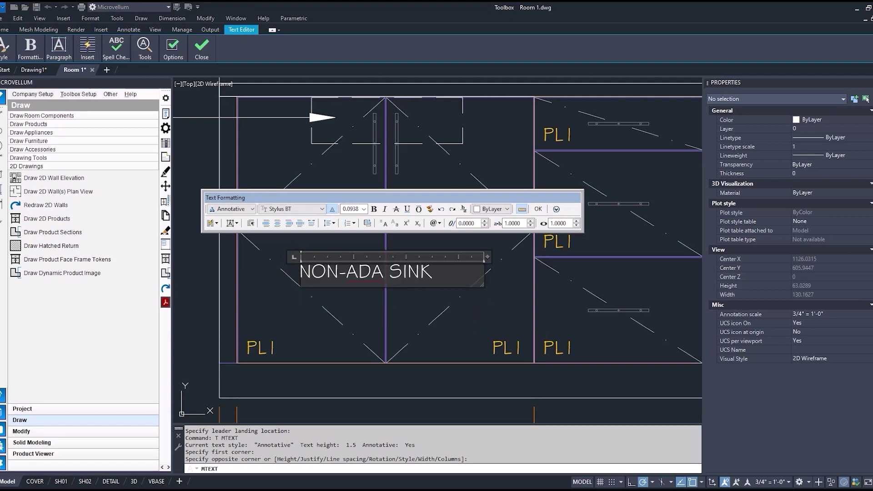
{"action": "key", "text": "ctrl+Return"}
{"action": "type", "text": "m"}
{"action": "key", "text": "Return"}
{"action": "left_click", "coordinate": [428, 261]}
{"action": "key", "text": "Return"}
{"action": "left_click", "coordinate": [422, 228]}
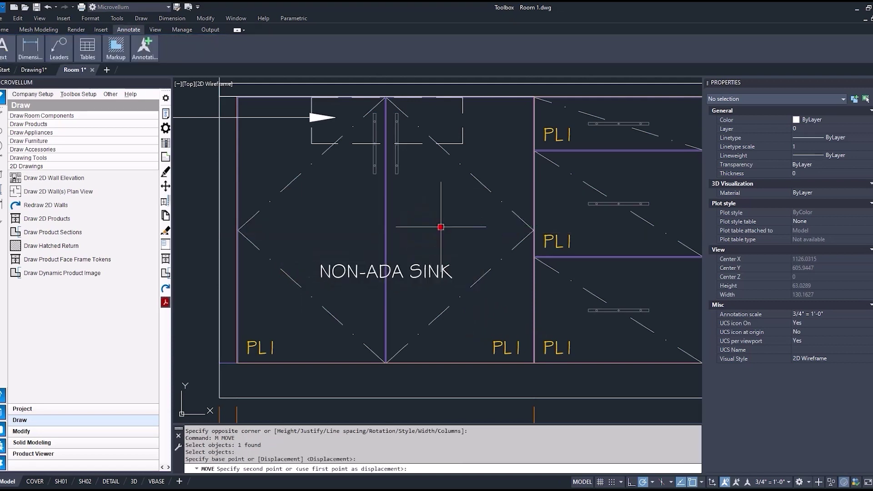
{"action": "left_click", "coordinate": [438, 226]}
{"action": "left_click", "coordinate": [427, 268]}
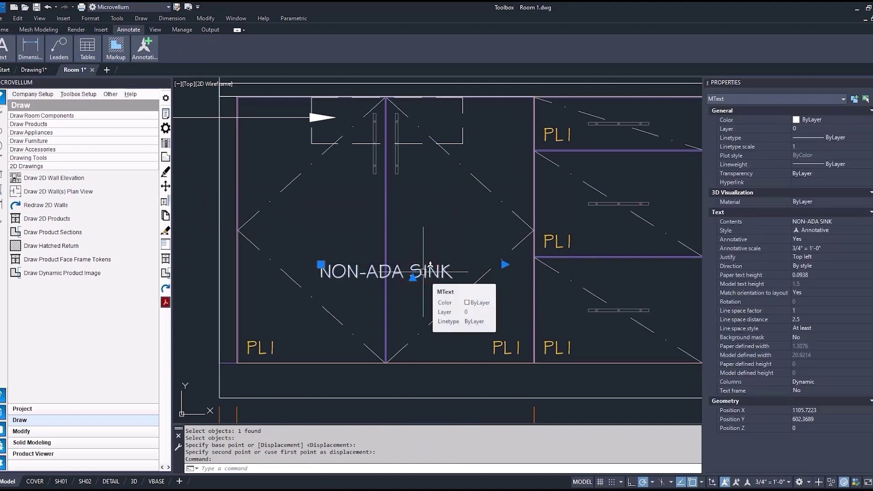
Step: Turn on a background mask for the NON-ADA SINK label
{"action": "double_click", "coordinate": [430, 267]}
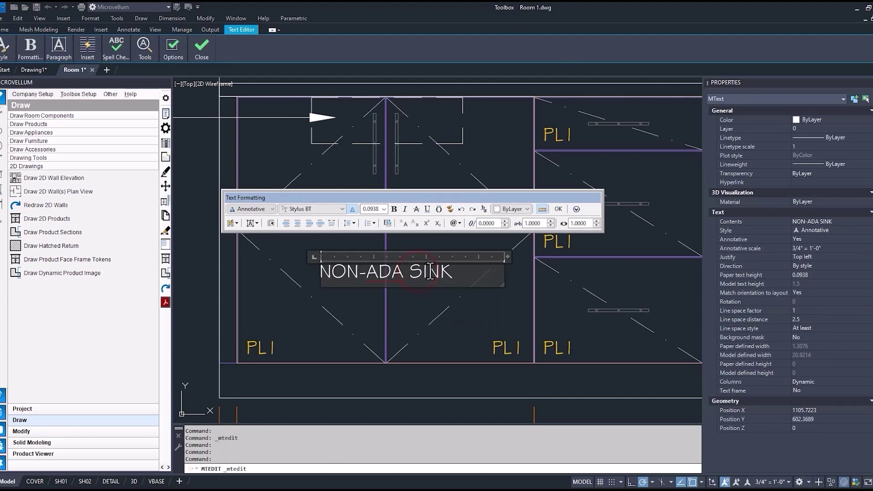
{"action": "right_click", "coordinate": [448, 272]}
{"action": "left_click", "coordinate": [479, 230]}
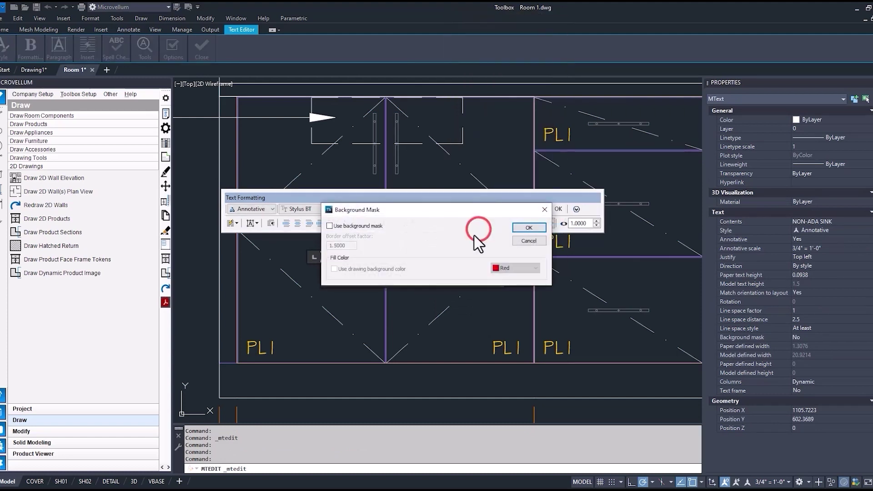
{"action": "left_click", "coordinate": [329, 227]}
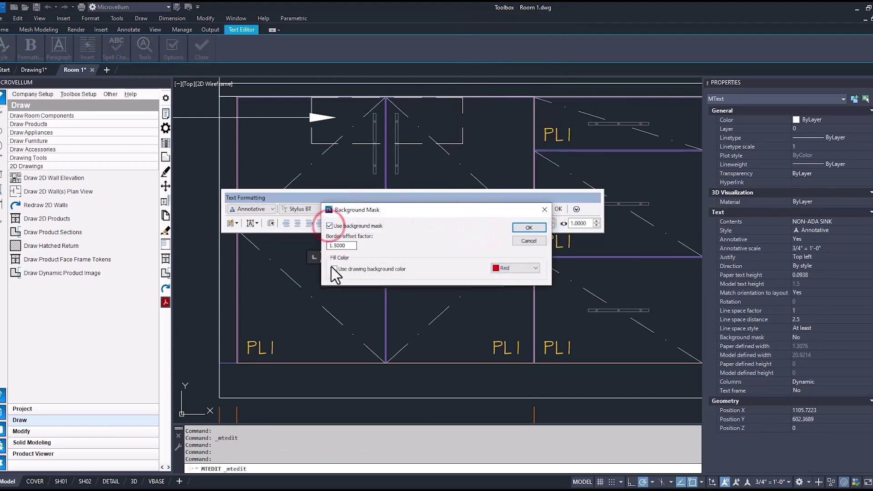
{"action": "left_click", "coordinate": [527, 228]}
{"action": "left_click", "coordinate": [451, 237]}
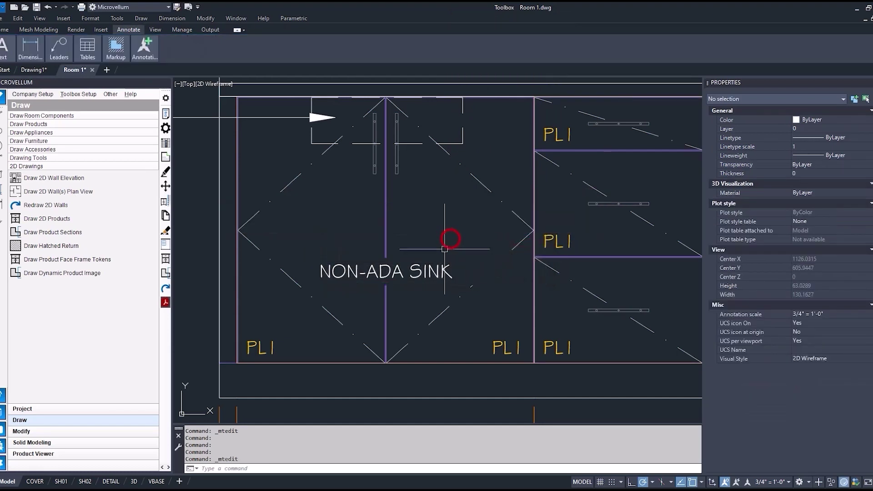
Step: Drag the label's width grip to narrow its text box
{"action": "left_click", "coordinate": [326, 267]}
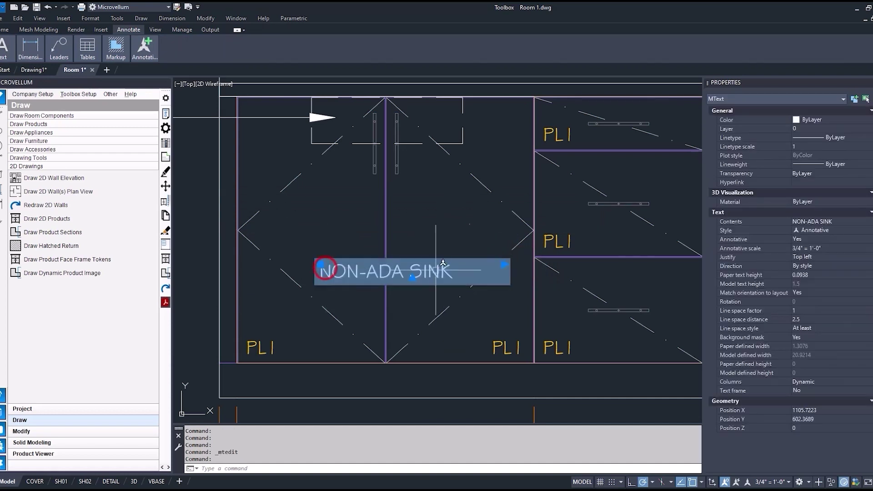
{"action": "left_click", "coordinate": [506, 263]}
{"action": "left_click", "coordinate": [501, 263]}
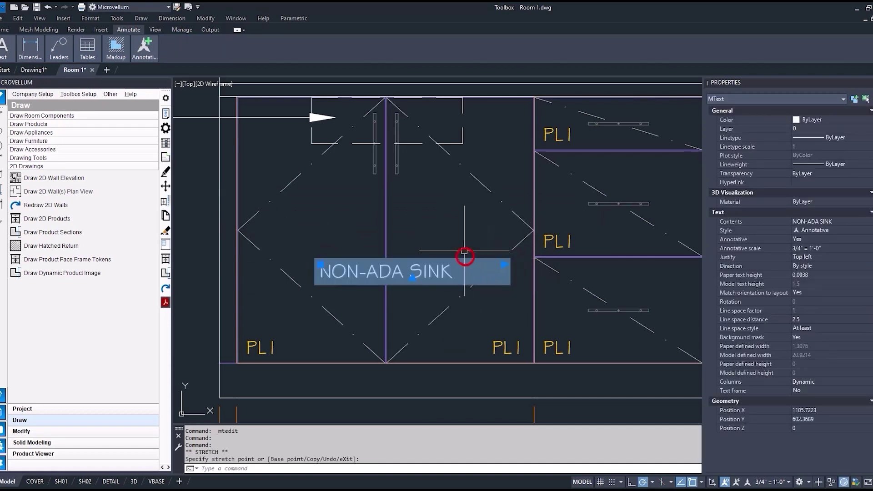
{"action": "left_click", "coordinate": [503, 263]}
{"action": "left_click", "coordinate": [468, 265]}
{"action": "key", "text": "Escape"}
{"action": "key", "text": "Escape"}
{"action": "scroll", "coordinate": [453, 234], "scroll_direction": "down", "scroll_amount": 5}
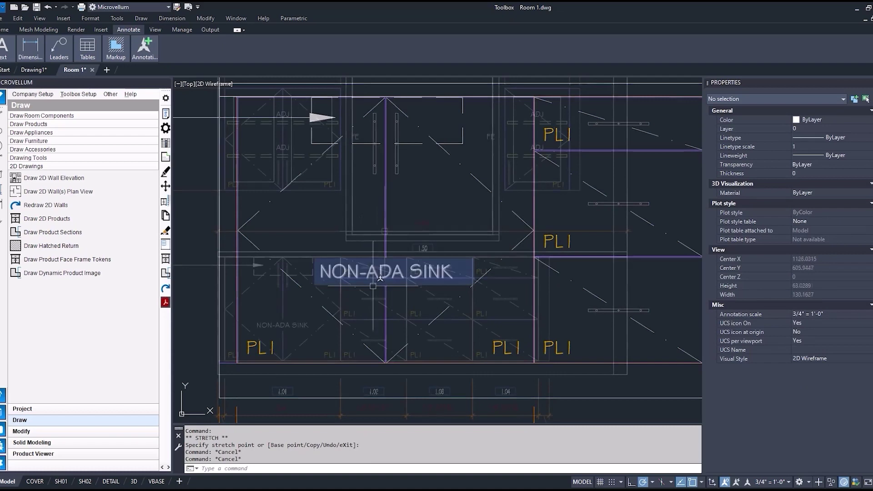
{"action": "scroll", "coordinate": [421, 235], "scroll_direction": "up", "scroll_amount": 2}
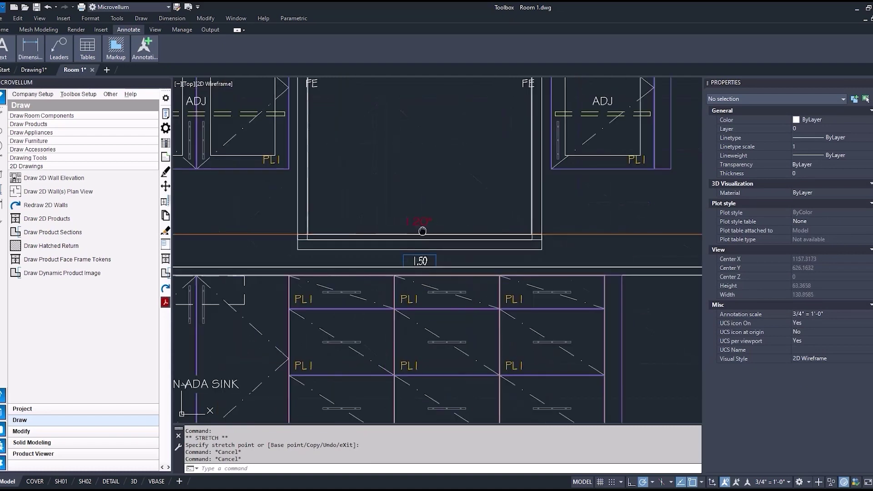
{"action": "scroll", "coordinate": [437, 219], "scroll_direction": "up", "scroll_amount": 2}
{"action": "scroll", "coordinate": [457, 209], "scroll_direction": "up", "scroll_amount": 1}
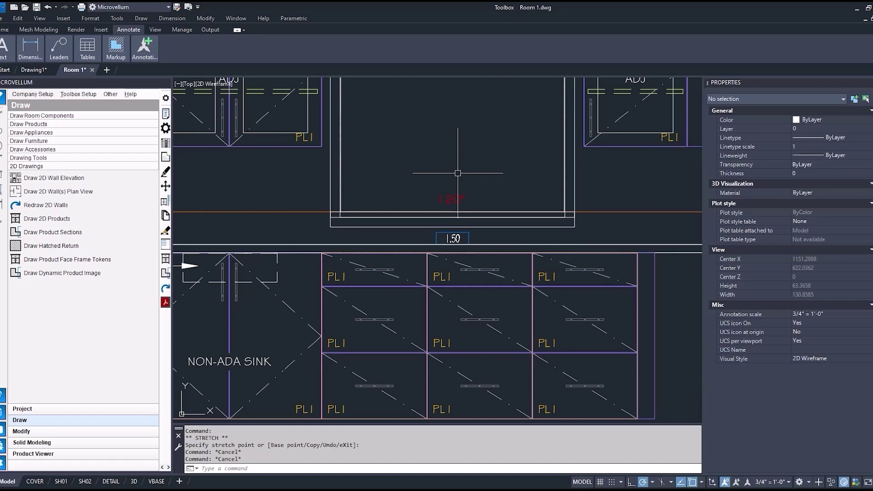
{"action": "scroll", "coordinate": [430, 188], "scroll_direction": "down", "scroll_amount": 2}
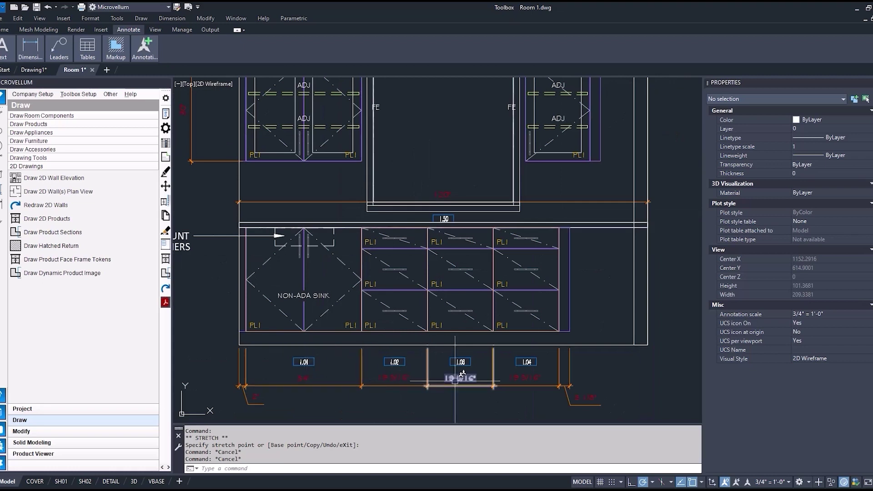
{"action": "scroll", "coordinate": [388, 329], "scroll_direction": "down", "scroll_amount": 2}
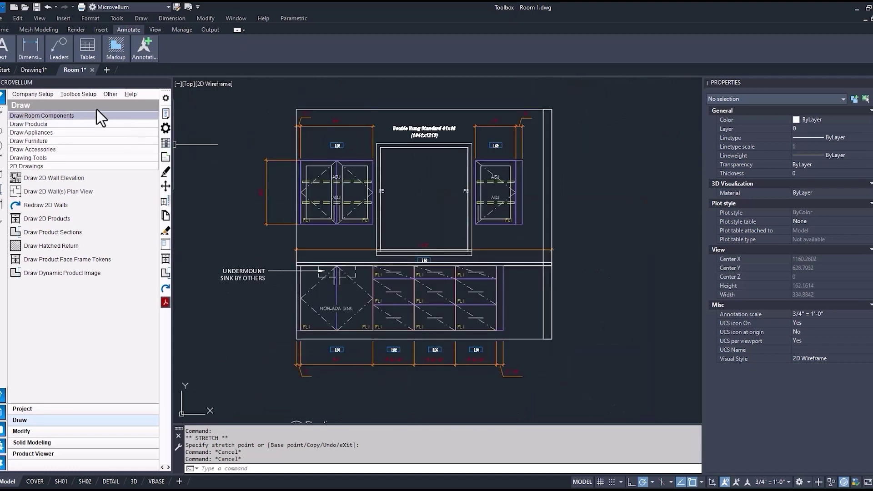
{"action": "left_click", "coordinate": [85, 95]}
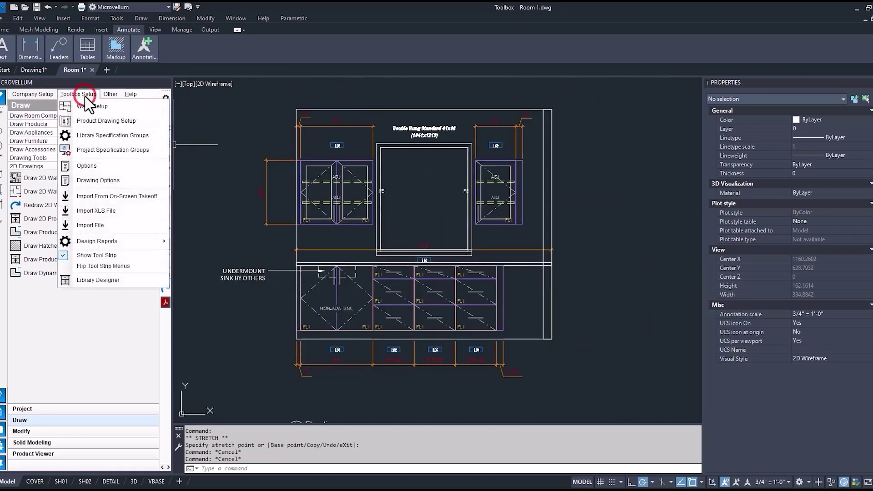
{"action": "left_click", "coordinate": [88, 123]}
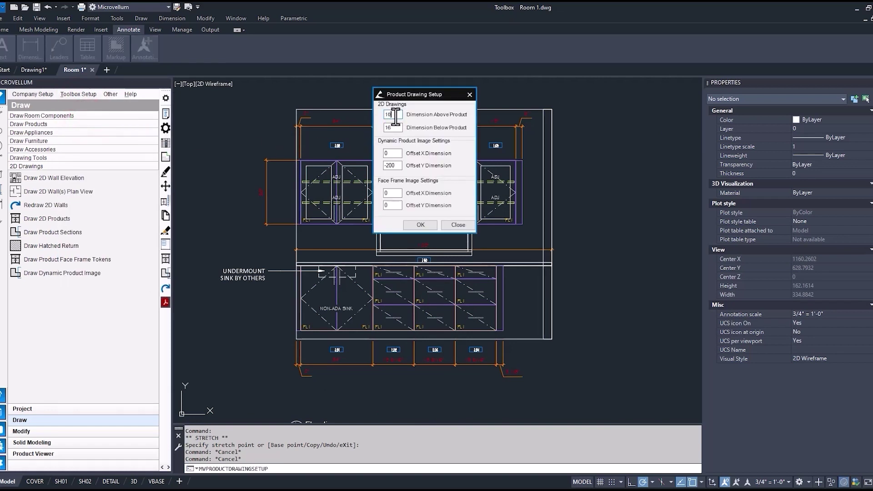
{"action": "left_click", "coordinate": [426, 224]}
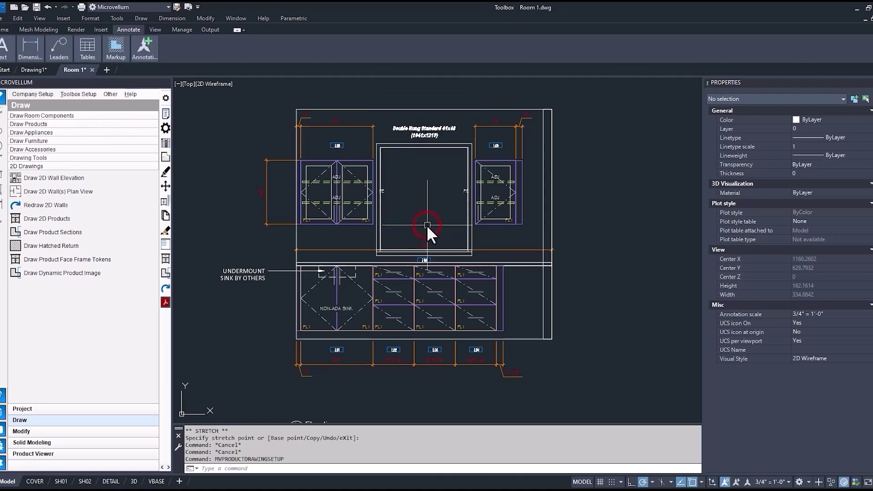
{"action": "left_click", "coordinate": [165, 114]}
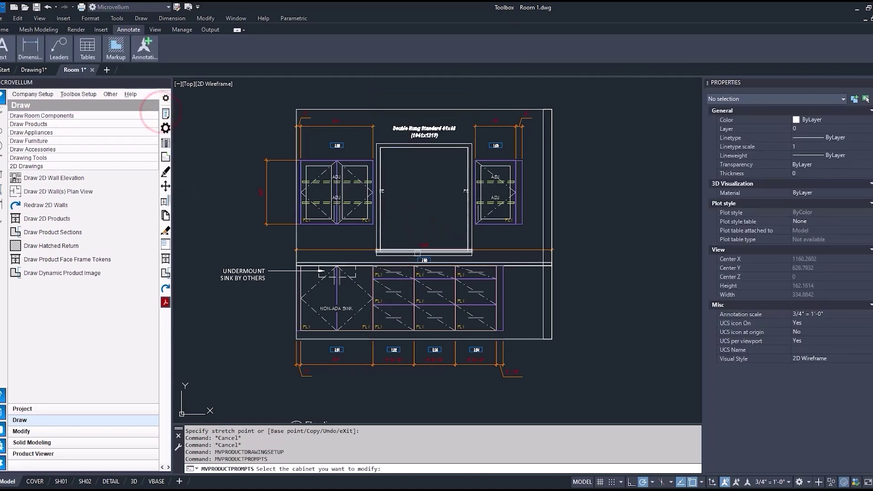
{"action": "left_click", "coordinate": [418, 254]}
{"action": "left_click", "coordinate": [622, 381]}
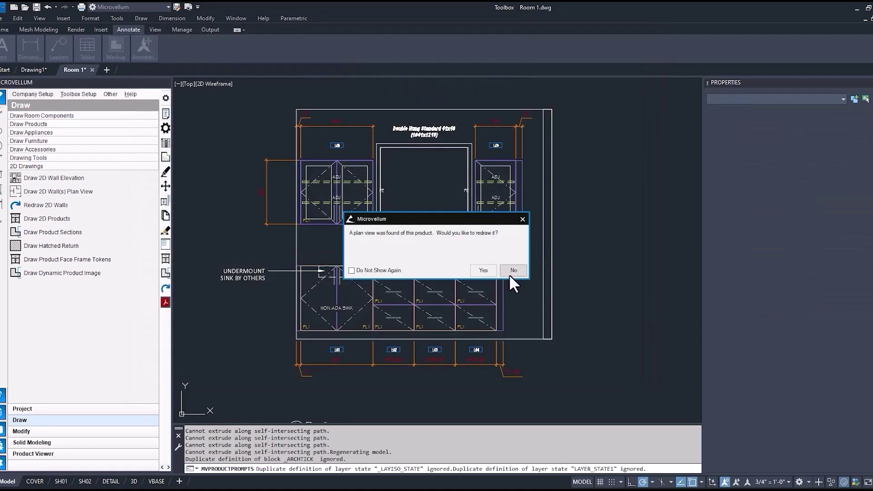
{"action": "left_click", "coordinate": [513, 270]}
{"action": "scroll", "coordinate": [410, 232], "scroll_direction": "up", "scroll_amount": 2}
{"action": "scroll", "coordinate": [426, 198], "scroll_direction": "up", "scroll_amount": 2}
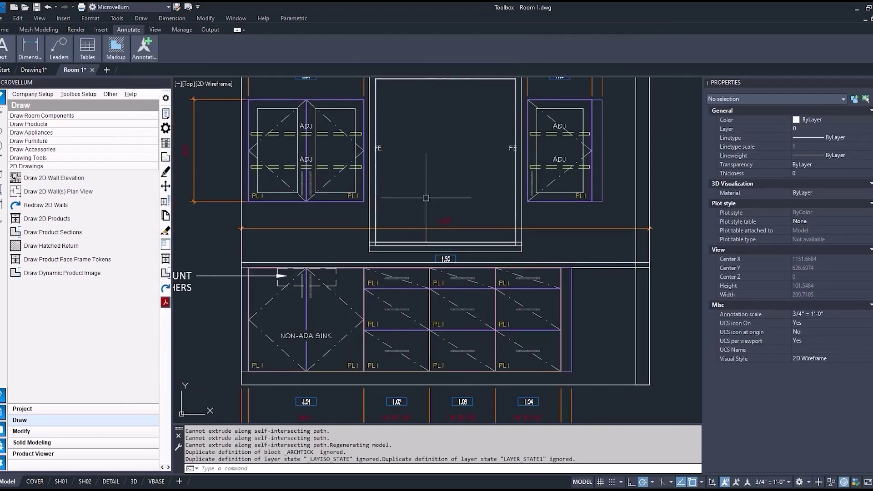
{"action": "left_click", "coordinate": [78, 94]}
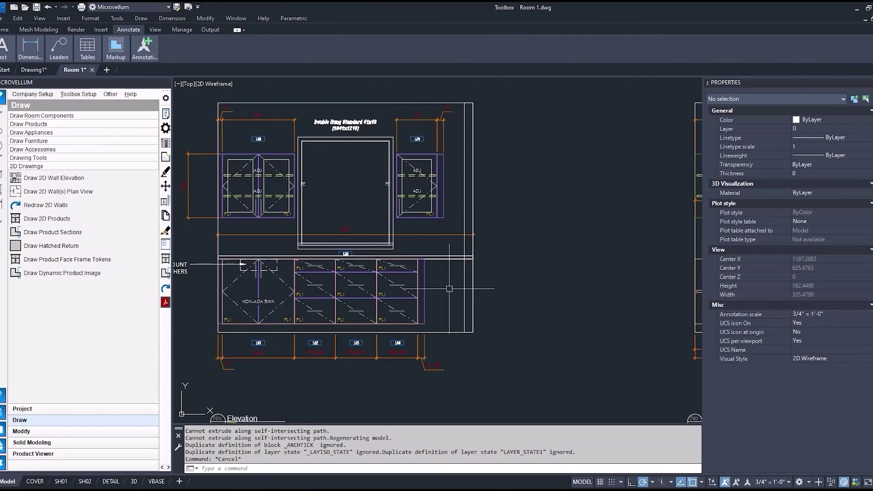
{"action": "scroll", "coordinate": [443, 287], "scroll_direction": "up", "scroll_amount": 3}
Step: Place a right-hand hatched return section at the base cabinet corner
{"action": "middle_click_drag", "start_coordinate": [444, 275], "coordinate": [446, 306]}
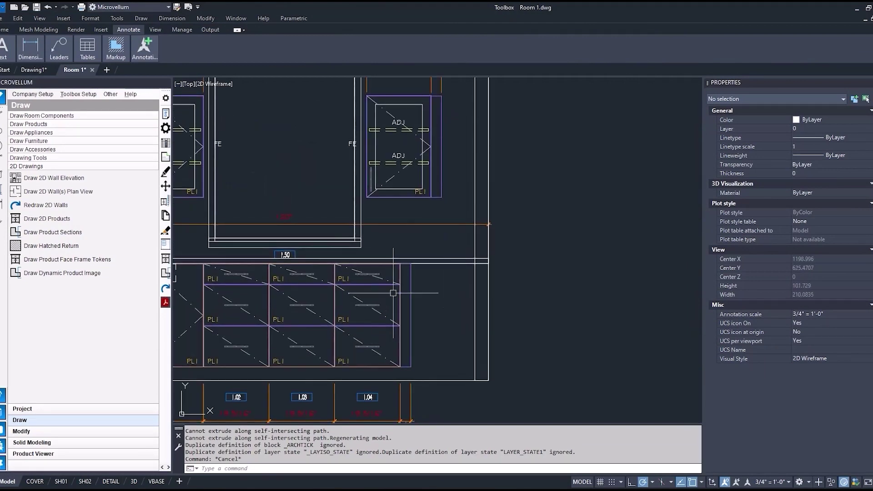
{"action": "left_click", "coordinate": [69, 247]}
{"action": "left_click", "coordinate": [362, 332]}
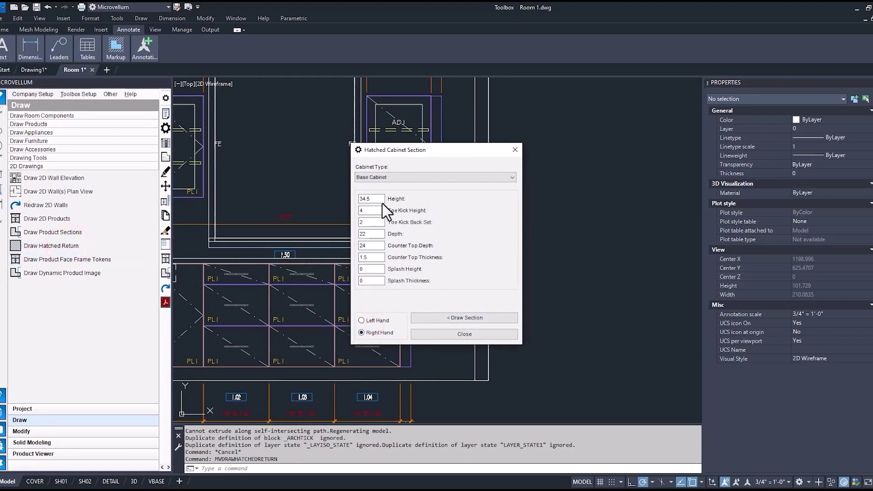
{"action": "left_click", "coordinate": [462, 318]}
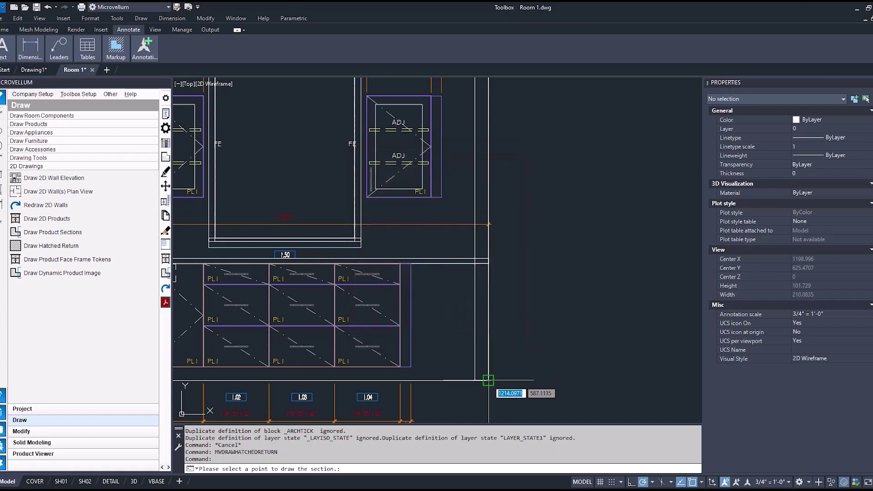
{"action": "left_click", "coordinate": [489, 380]}
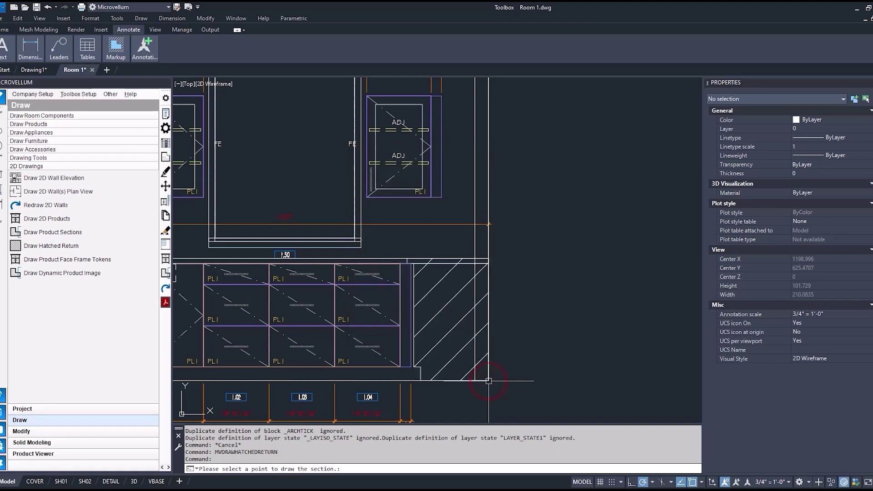
{"action": "middle_click_drag", "start_coordinate": [489, 380], "coordinate": [463, 326]}
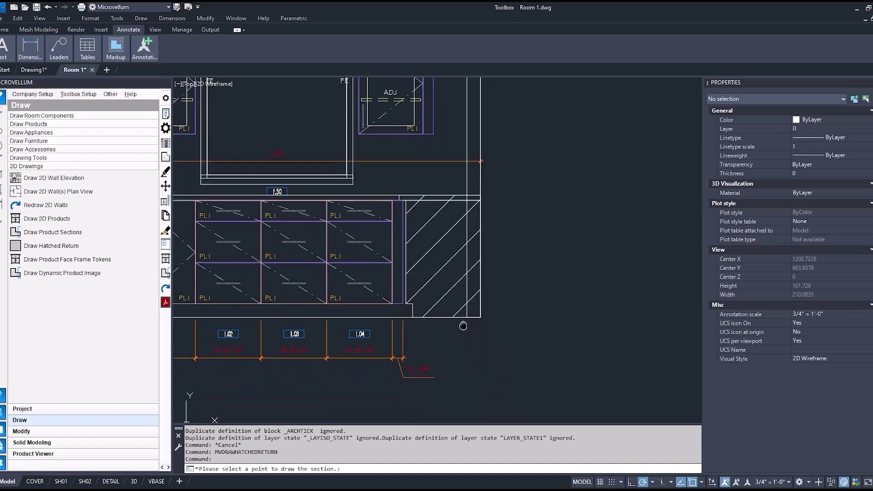
{"action": "scroll", "coordinate": [463, 325], "scroll_direction": "up", "scroll_amount": 5}
Step: Dimension the return at 22 7/8 and begin a 24 dimension on its edge
{"action": "left_click", "coordinate": [386, 316]}
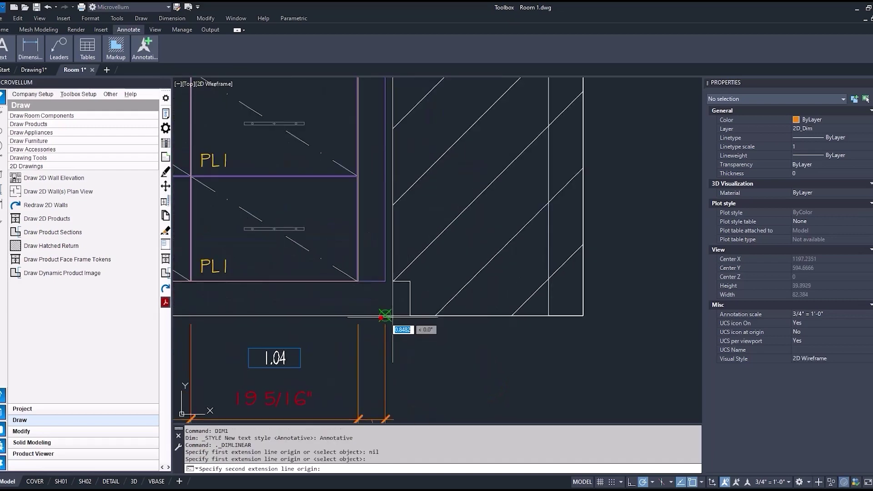
{"action": "left_click", "coordinate": [583, 316]}
{"action": "scroll", "coordinate": [583, 316], "scroll_direction": "down", "scroll_amount": 3}
{"action": "left_click", "coordinate": [477, 381]}
{"action": "mouse_move", "coordinate": [478, 381]}
{"action": "middle_mouse_down"}
{"action": "mouse_move", "coordinate": [482, 283]}
{"action": "mouse_move", "coordinate": [452, 246]}
{"action": "middle_mouse_up"}
{"action": "middle_click_drag", "start_coordinate": [434, 191], "coordinate": [419, 228]}
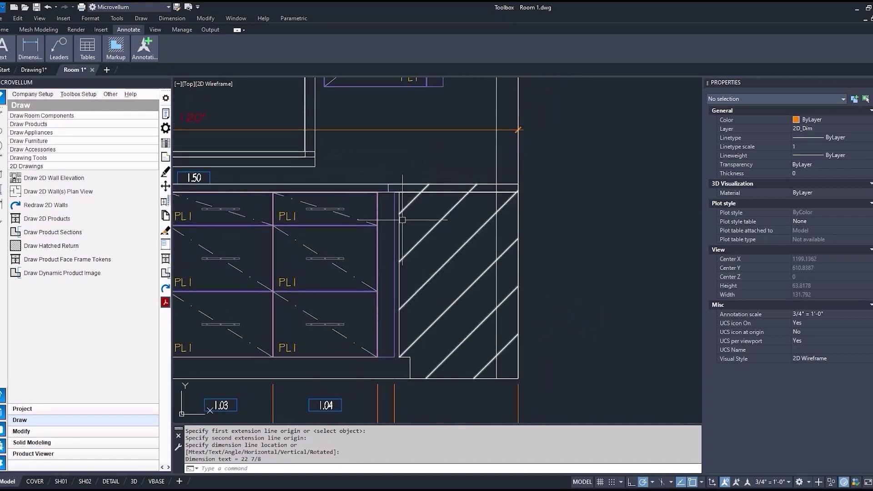
{"action": "middle_click_drag", "start_coordinate": [412, 155], "coordinate": [403, 221]}
{"action": "scroll", "coordinate": [403, 226], "scroll_direction": "down", "scroll_amount": 3}
{"action": "key", "text": "Return"}
{"action": "scroll", "coordinate": [401, 239], "scroll_direction": "up", "scroll_amount": 3}
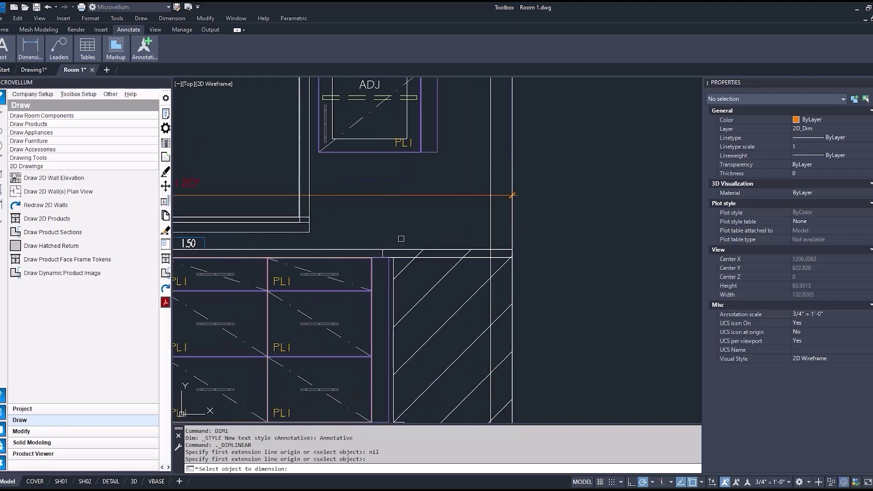
{"action": "left_click", "coordinate": [402, 252]}
Step: Finish the 24 dimension and add a right-hand hatched return beside the upper cabinet
{"action": "left_click", "coordinate": [417, 236]}
{"action": "scroll", "coordinate": [416, 236], "scroll_direction": "down", "scroll_amount": 3}
{"action": "scroll", "coordinate": [457, 207], "scroll_direction": "down", "scroll_amount": 2}
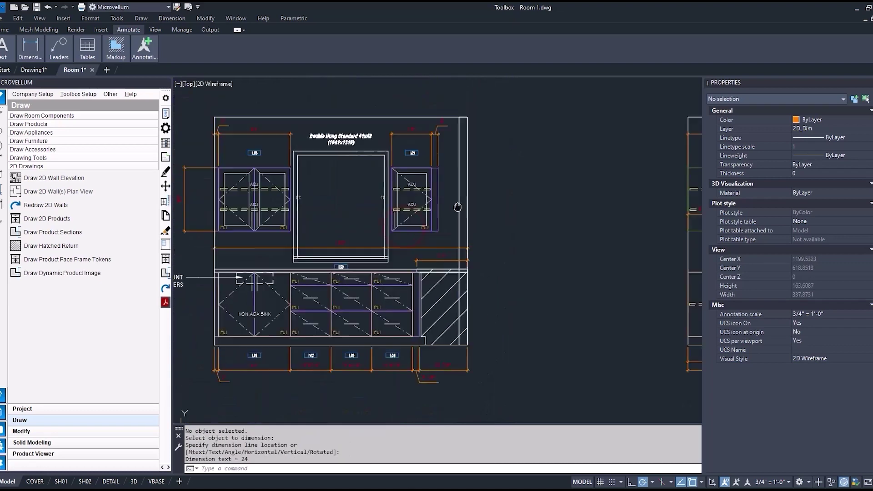
{"action": "middle_click_drag", "start_coordinate": [458, 206], "coordinate": [460, 260]}
{"action": "left_click", "coordinate": [50, 245]}
{"action": "left_click", "coordinate": [440, 177]}
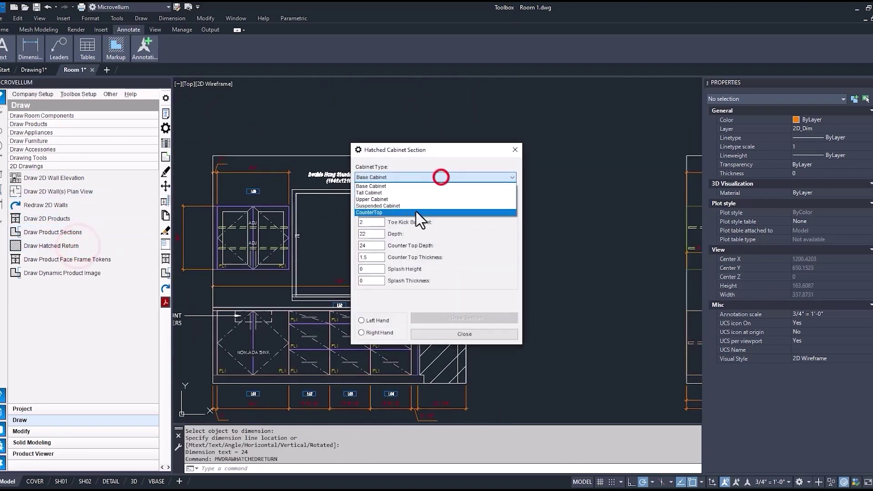
{"action": "left_click", "coordinate": [387, 199]}
{"action": "left_click", "coordinate": [363, 332]}
{"action": "left_click", "coordinate": [455, 317]}
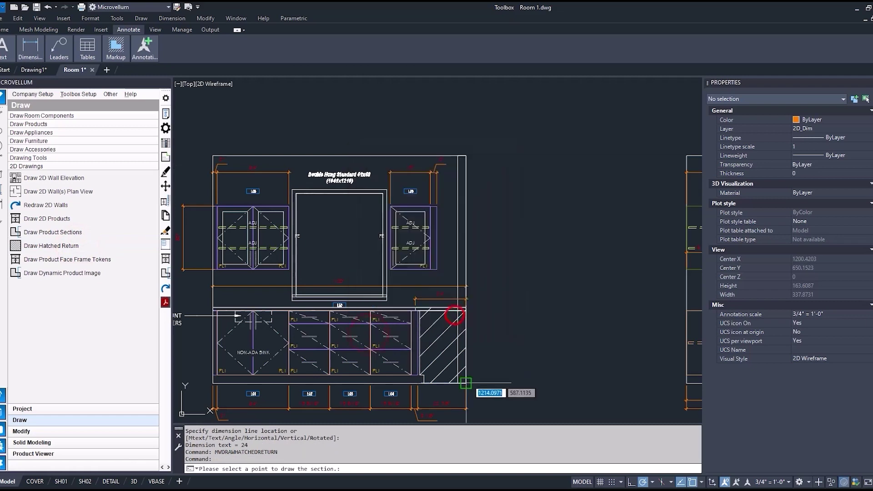
{"action": "scroll", "coordinate": [466, 384], "scroll_direction": "up", "scroll_amount": 3}
Step: Dimension the upper return at 13 and the vertical height at 84
{"action": "left_click", "coordinate": [450, 210]}
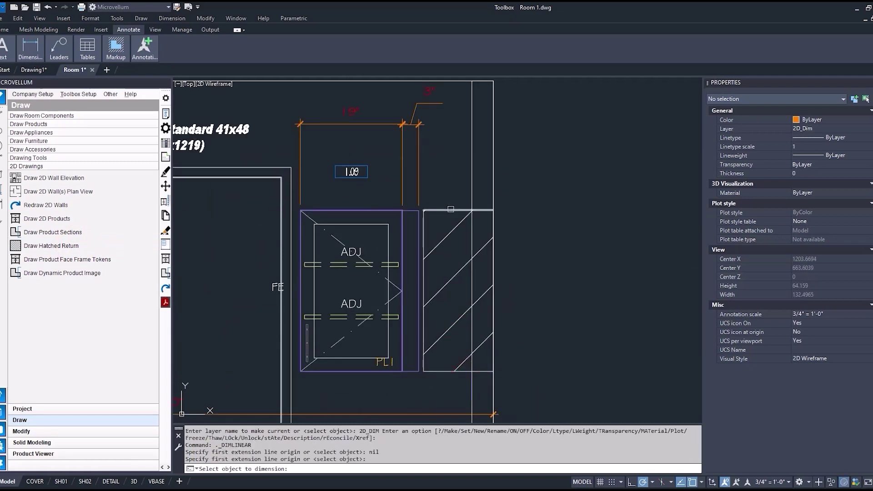
{"action": "left_click", "coordinate": [424, 124]}
{"action": "scroll", "coordinate": [471, 116], "scroll_direction": "down", "scroll_amount": 4}
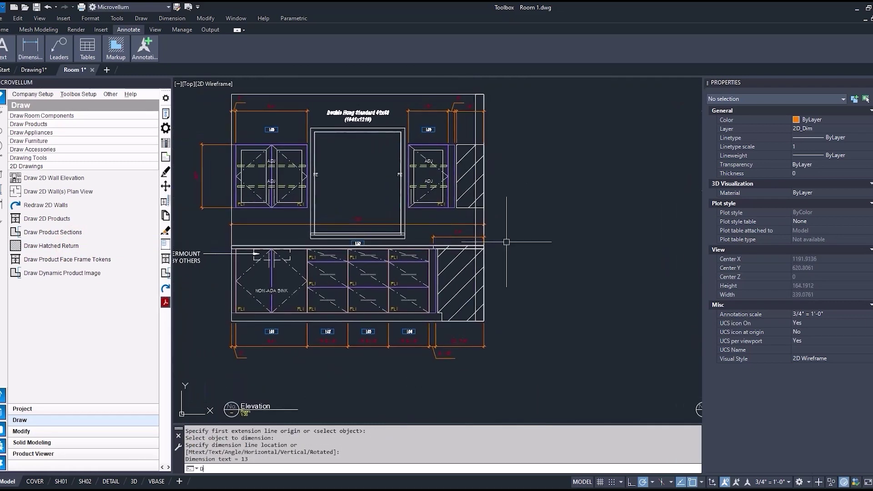
{"action": "type", "text": "LI"}
{"action": "key", "text": "Return"}
{"action": "left_click", "coordinate": [483, 318]}
{"action": "left_click", "coordinate": [482, 144]}
{"action": "left_click", "coordinate": [508, 157]}
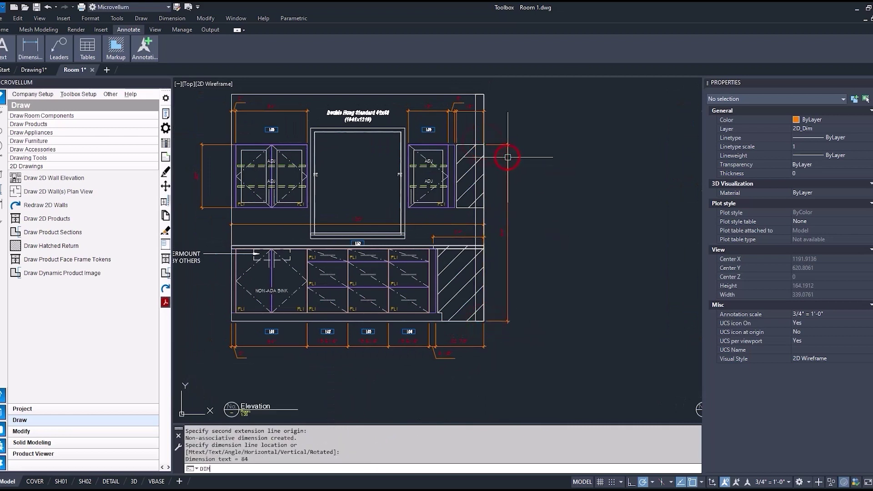
{"action": "type", "text": "CONT"}
Step: Continue the dimension chain with a 24 dimension at the top
{"action": "key", "text": "Return"}
{"action": "key", "text": "Return"}
{"action": "key", "text": "Escape"}
{"action": "key", "text": "Return"}
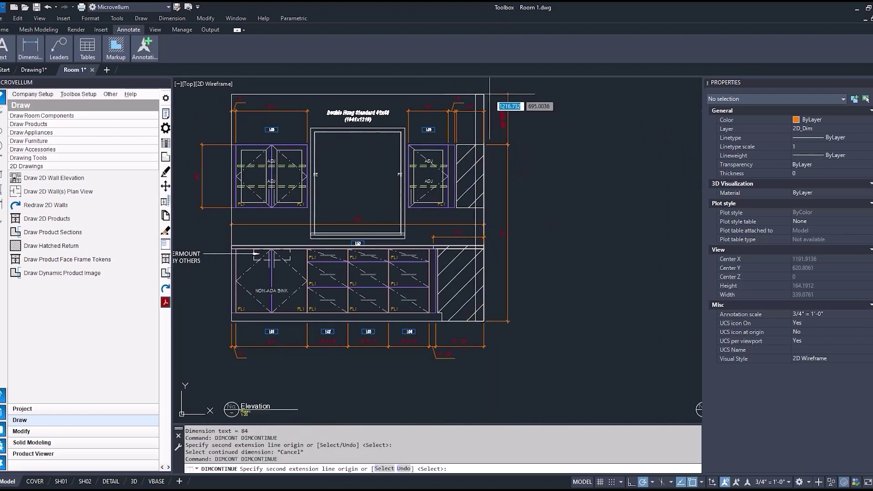
{"action": "left_click", "coordinate": [489, 96]}
{"action": "key", "text": "Return"}
{"action": "key", "text": "Return"}
{"action": "middle_click_drag", "start_coordinate": [485, 216], "coordinate": [532, 214]}
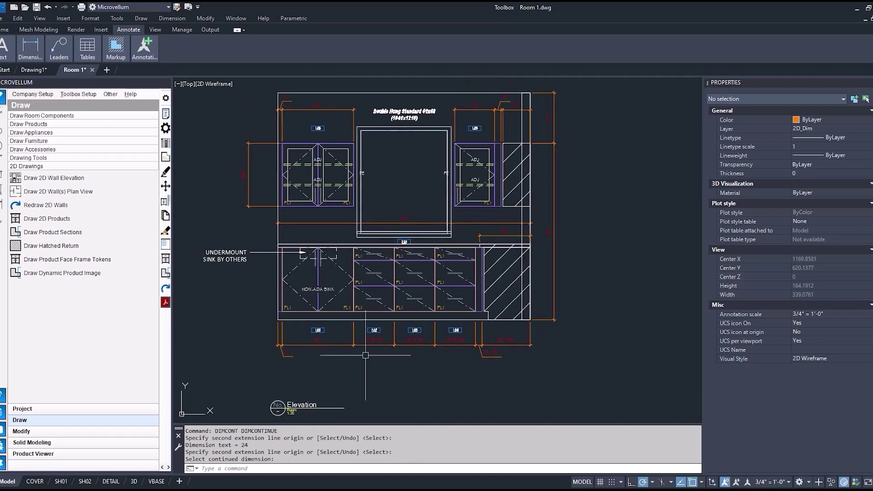
{"action": "scroll", "coordinate": [360, 297], "scroll_direction": "up", "scroll_amount": 4}
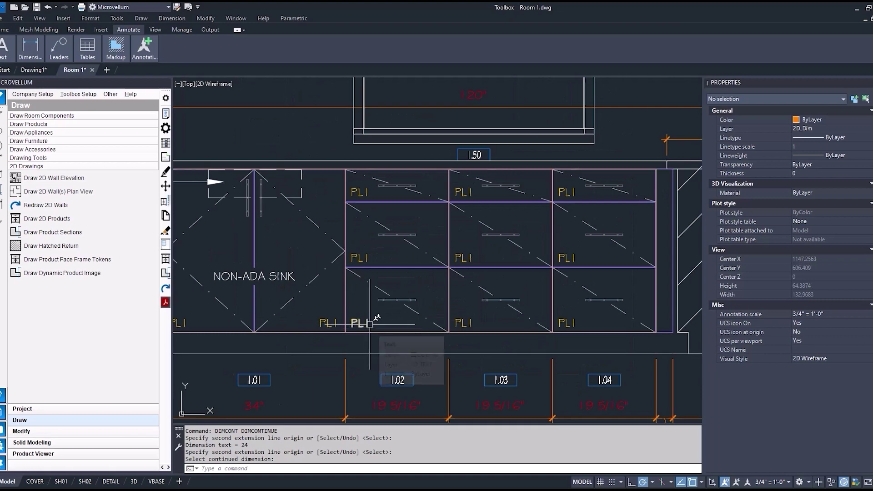
{"action": "scroll", "coordinate": [329, 330], "scroll_direction": "up", "scroll_amount": 2}
{"action": "middle_click_drag", "start_coordinate": [329, 329], "coordinate": [343, 301]}
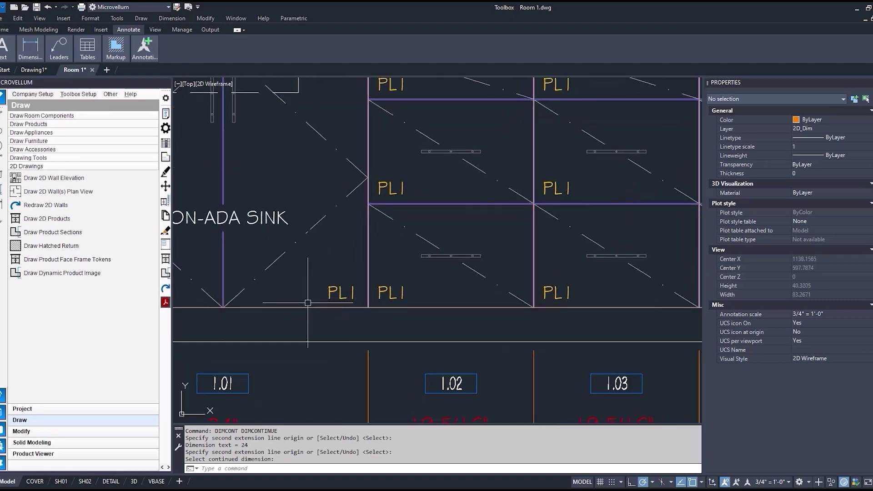
{"action": "scroll", "coordinate": [308, 302], "scroll_direction": "down", "scroll_amount": 1}
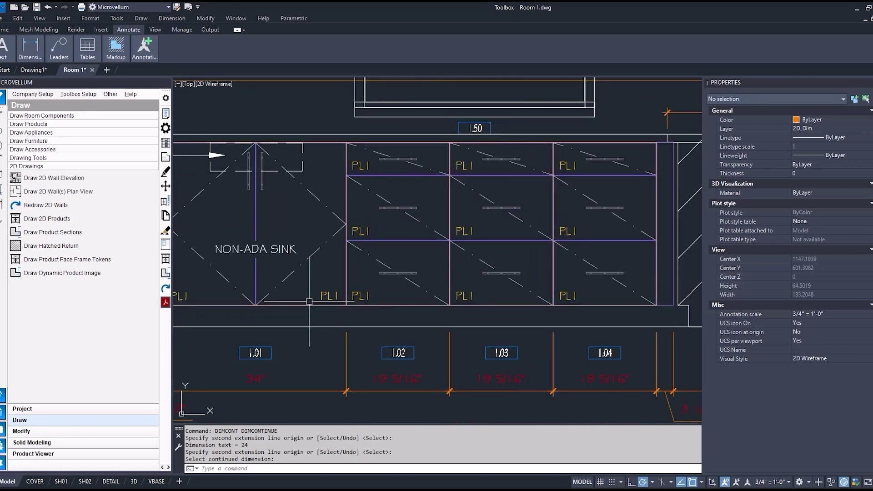
Step: Open PL1 Kitchen Cabinets' Shop Drawings > 2D Finish Label Options, keeping the Annotative text style
{"action": "left_click", "coordinate": [85, 94]}
{"action": "left_click", "coordinate": [102, 151]}
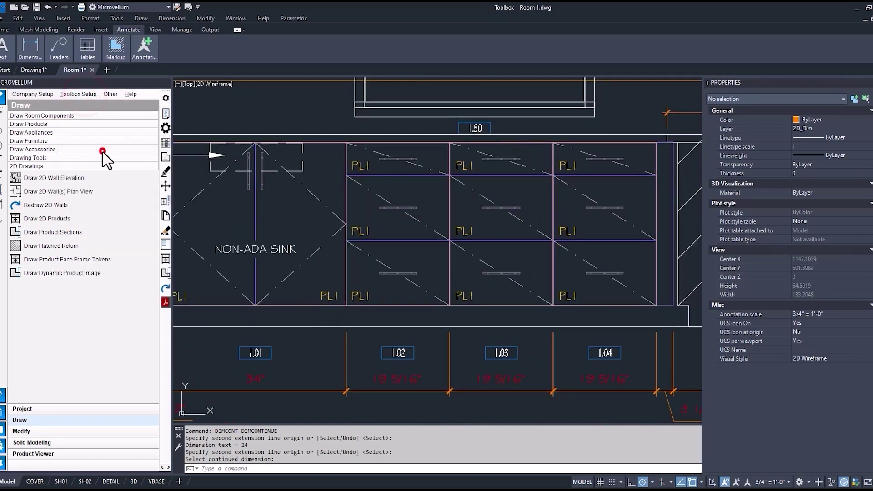
{"action": "left_click", "coordinate": [245, 89]}
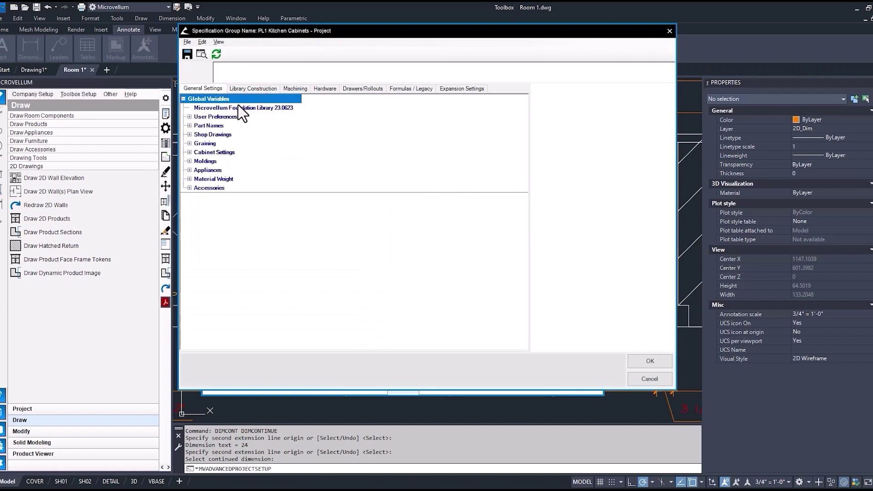
{"action": "left_click", "coordinate": [188, 135]}
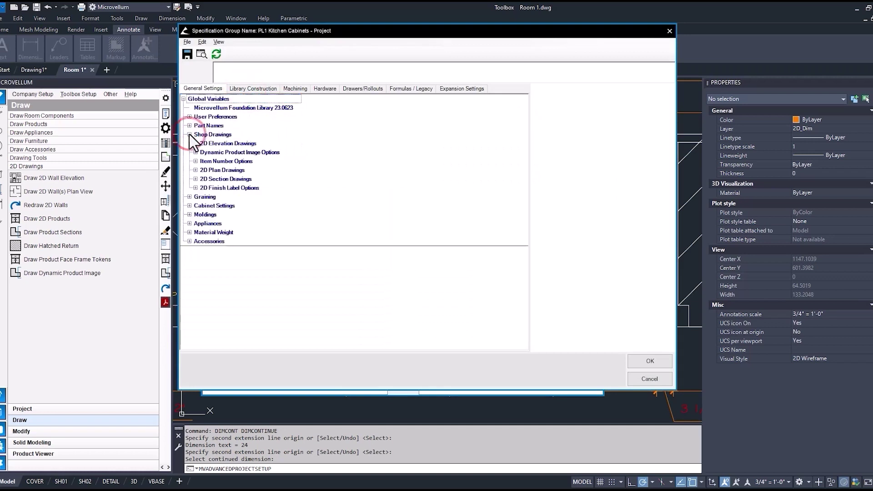
{"action": "left_click", "coordinate": [195, 188]}
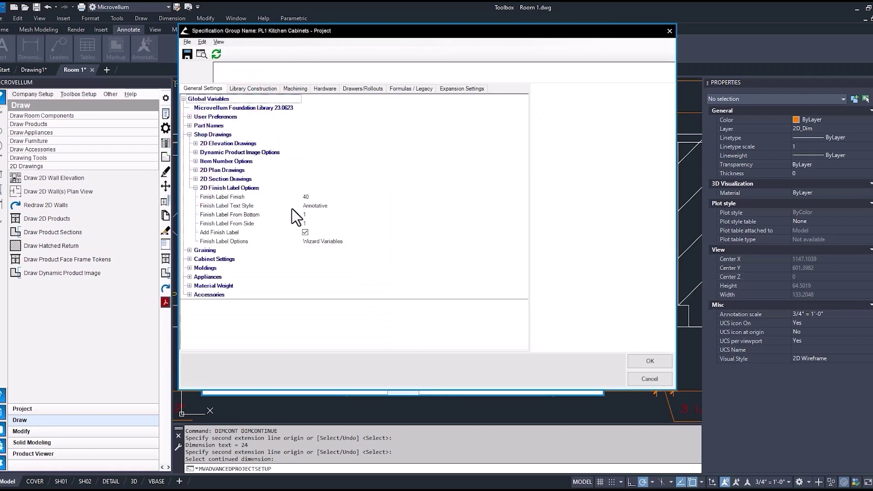
{"action": "left_click", "coordinate": [315, 206]}
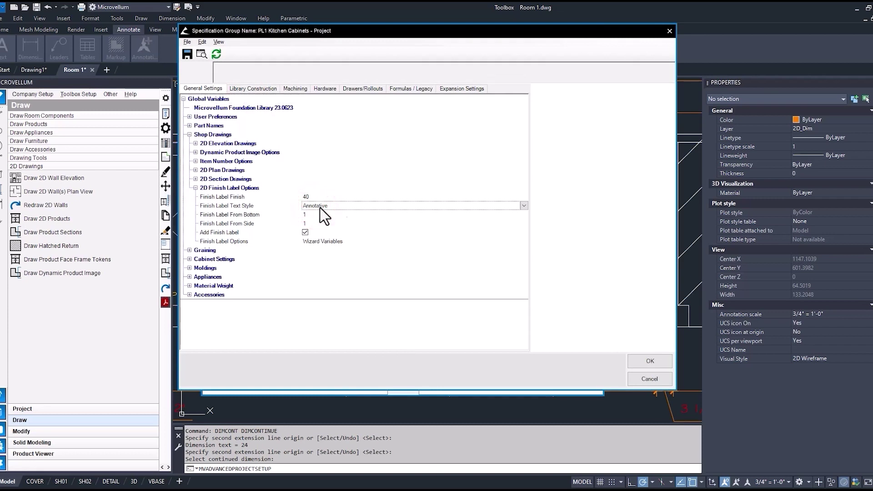
{"action": "left_click", "coordinate": [525, 206]}
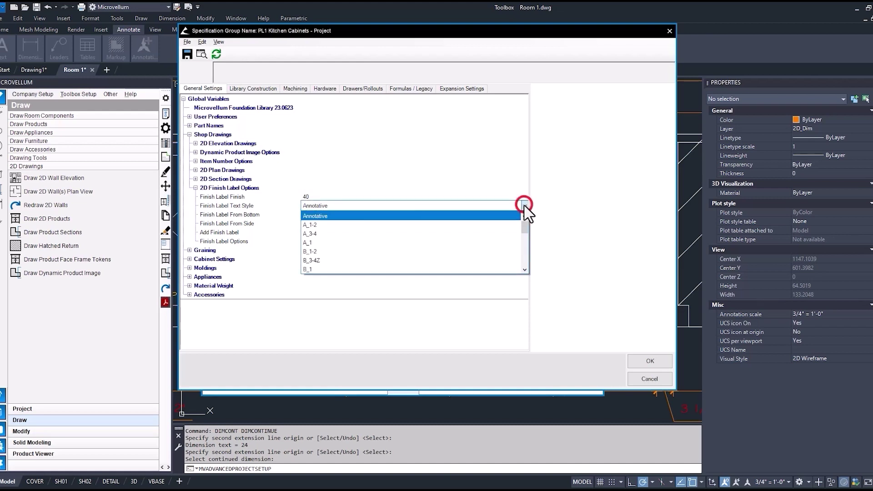
{"action": "left_click_drag", "start_coordinate": [525, 231], "coordinate": [525, 244]}
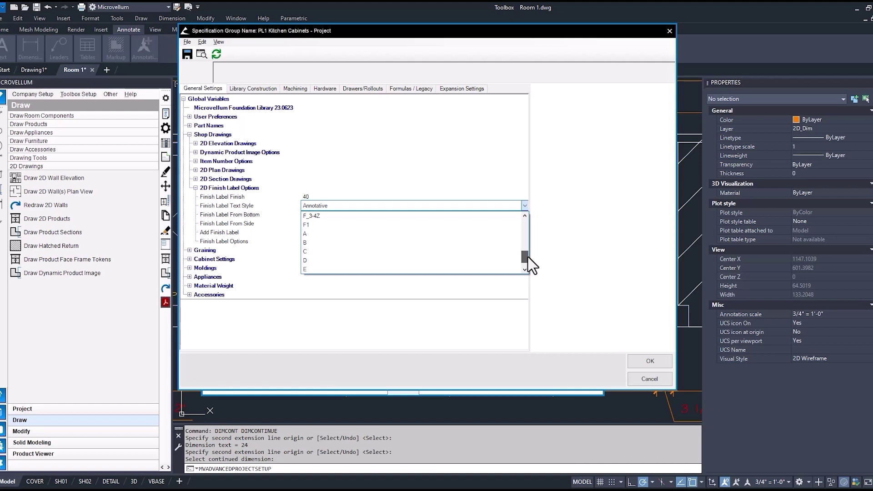
{"action": "left_click", "coordinate": [484, 179]}
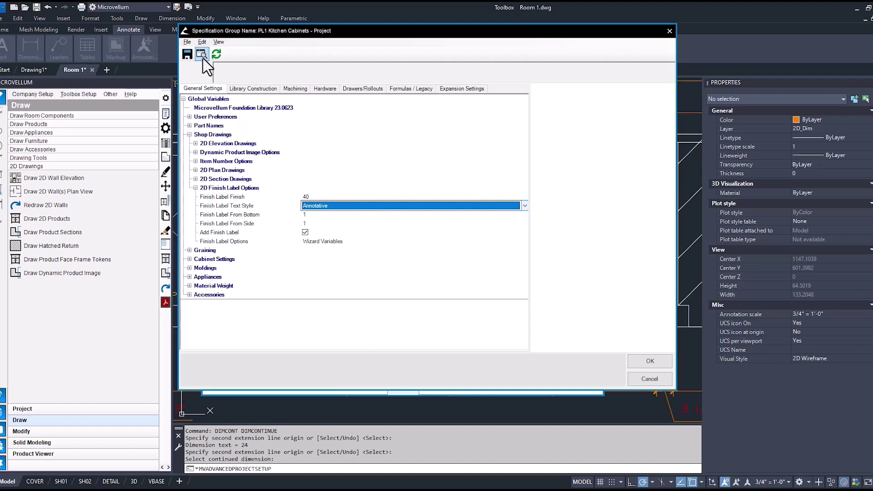
Step: Find the Text Style Options variable in PL1 Kitchen Cabinets and edit it to append MV_1
{"action": "left_click", "coordinate": [202, 43]}
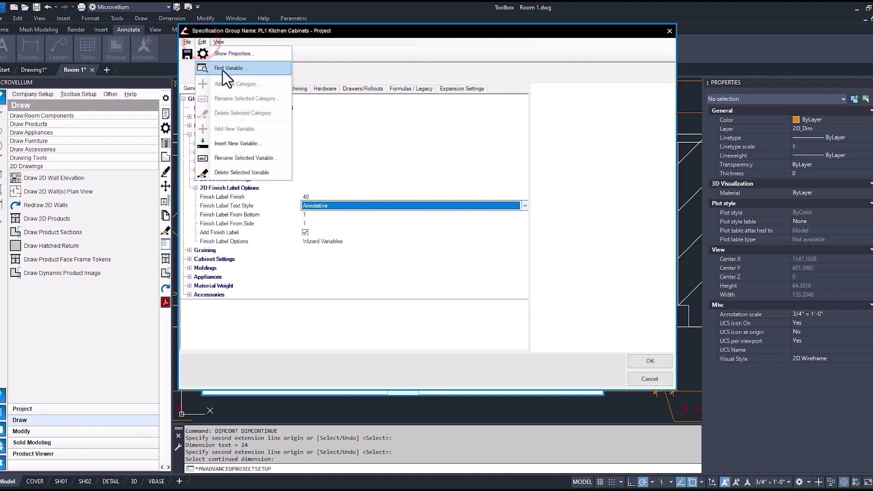
{"action": "left_click", "coordinate": [232, 65]}
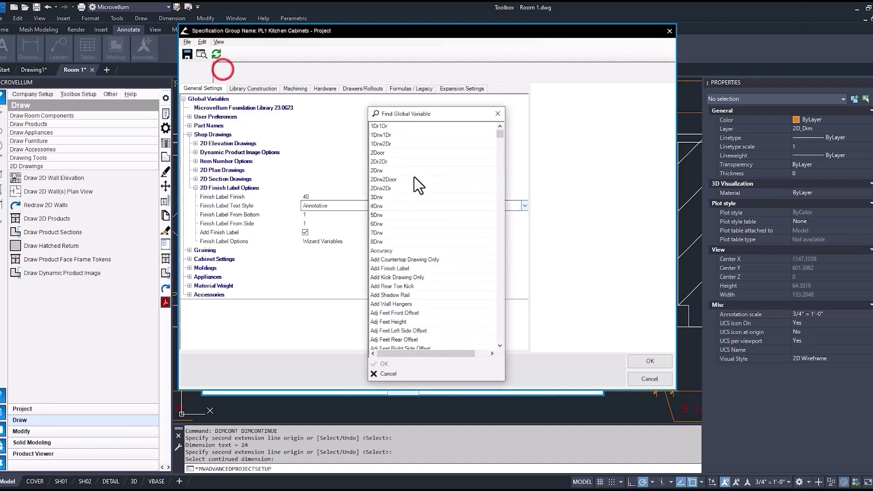
{"action": "left_click", "coordinate": [444, 201]}
{"action": "scroll", "coordinate": [443, 201], "scroll_direction": "down", "scroll_amount": 15}
{"action": "left_click", "coordinate": [403, 250]}
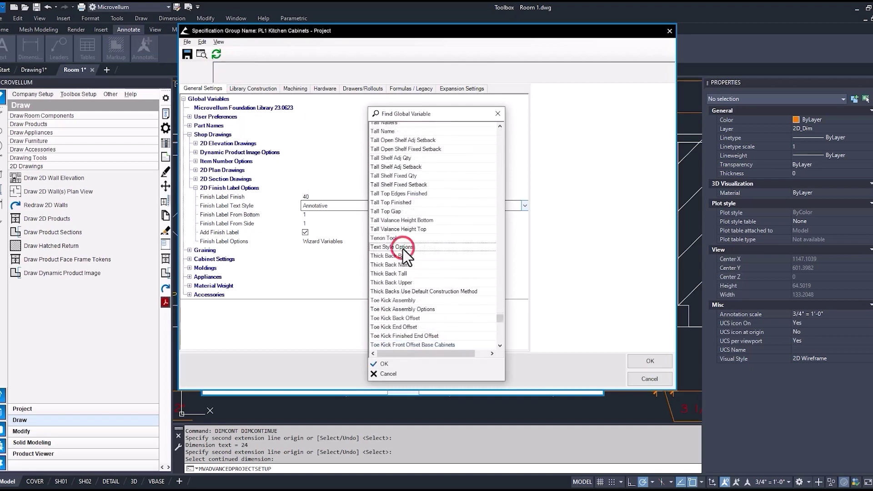
{"action": "left_click", "coordinate": [384, 364]}
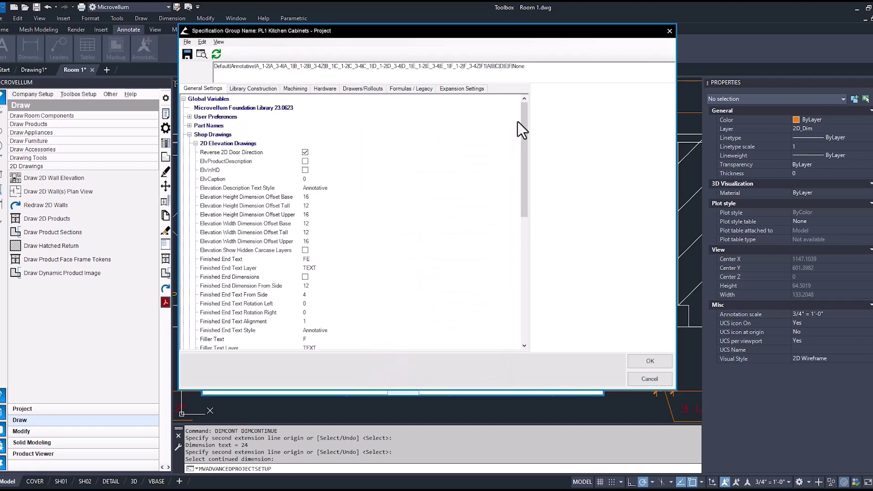
{"action": "left_click_drag", "start_coordinate": [524, 109], "coordinate": [522, 205]}
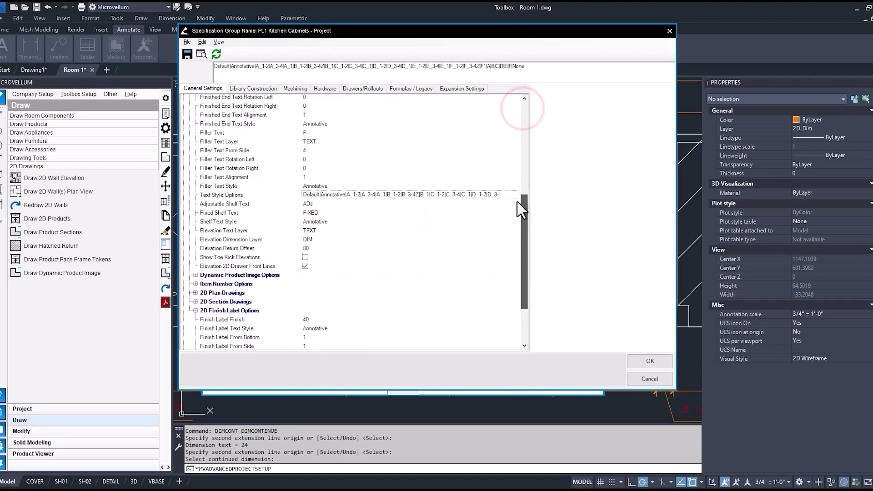
{"action": "left_click", "coordinate": [411, 197]}
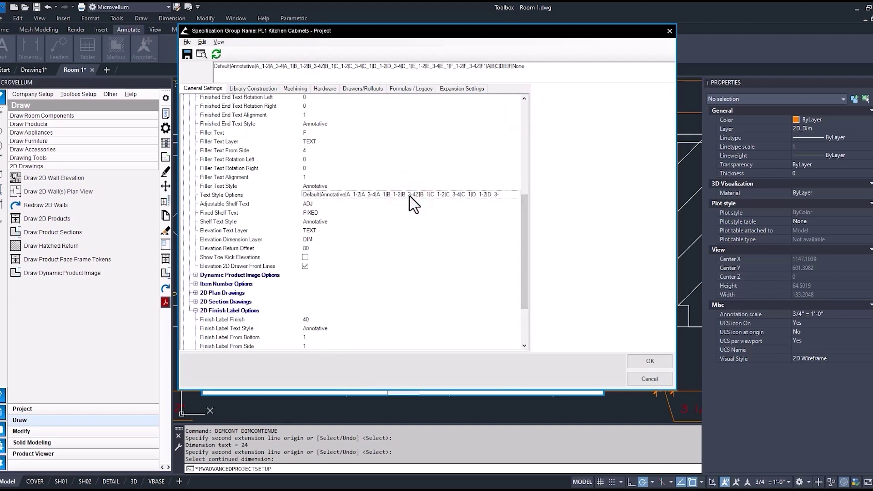
{"action": "left_click", "coordinate": [525, 70]}
{"action": "type", "text": "MV_1|"}
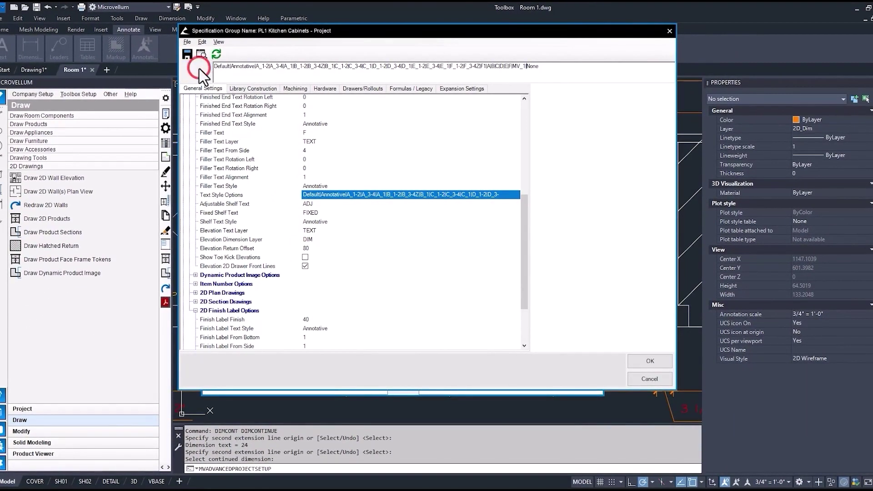
Step: Refresh the settings and set the 2D Finish Label Text Style to MV_1
{"action": "left_click", "coordinate": [217, 53]}
{"action": "scroll", "coordinate": [252, 225], "scroll_direction": "down", "scroll_amount": 10}
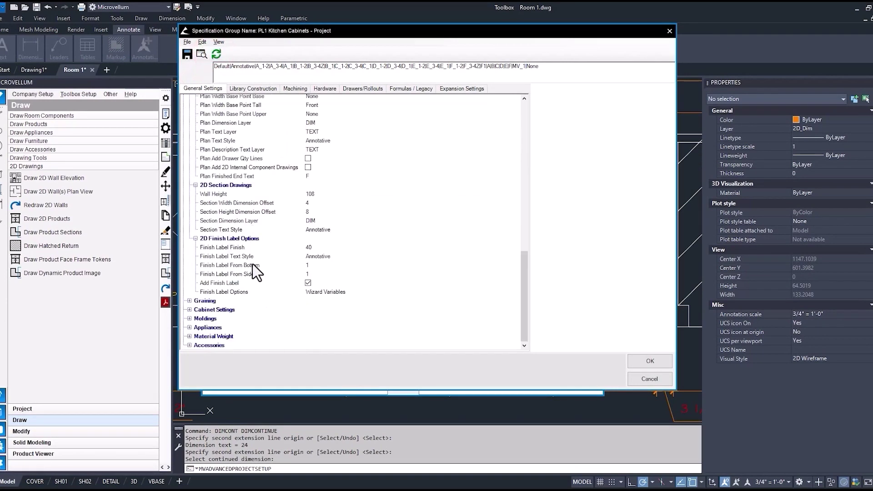
{"action": "left_click", "coordinate": [229, 259]}
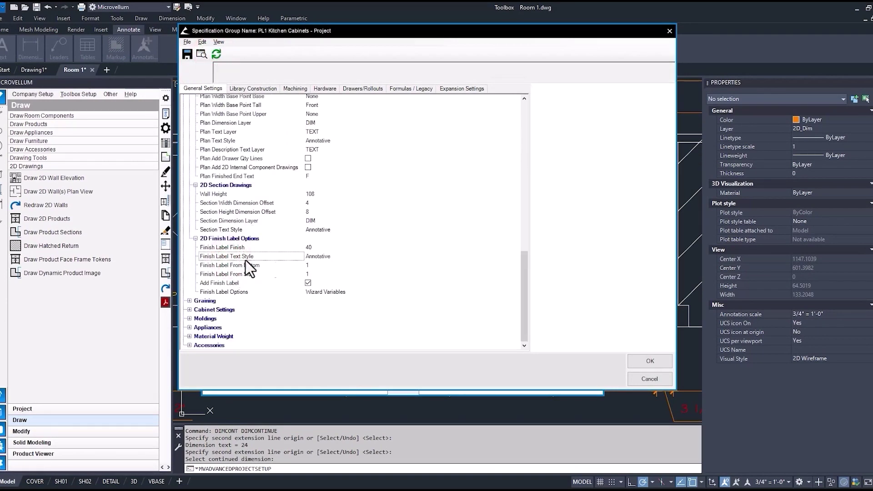
{"action": "left_click", "coordinate": [328, 259]}
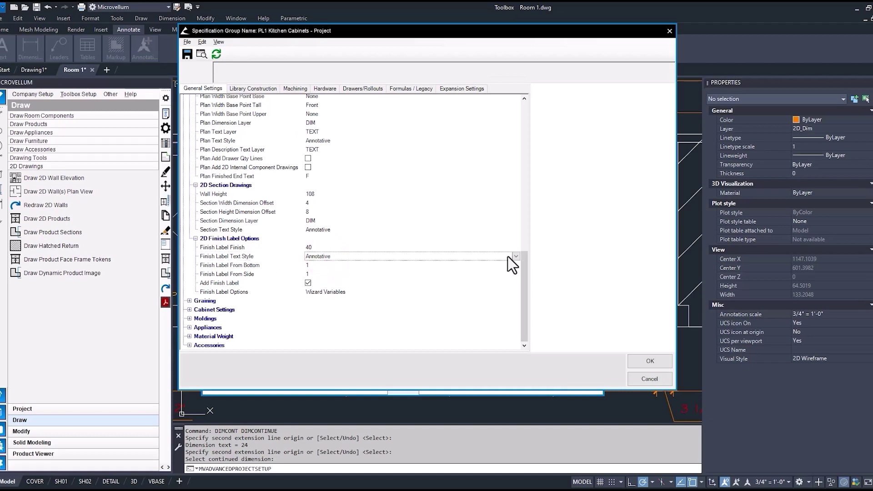
{"action": "left_click", "coordinate": [515, 257]}
{"action": "left_click_drag", "start_coordinate": [515, 278], "coordinate": [517, 299]}
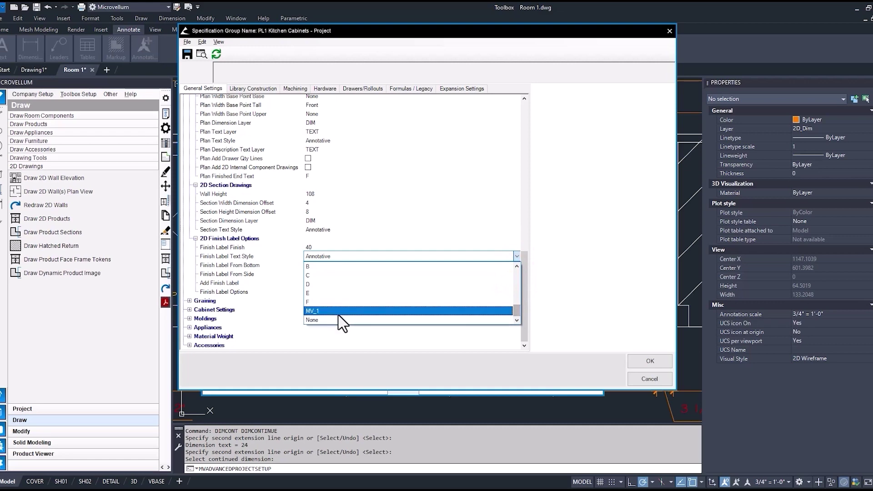
{"action": "left_click", "coordinate": [338, 314]}
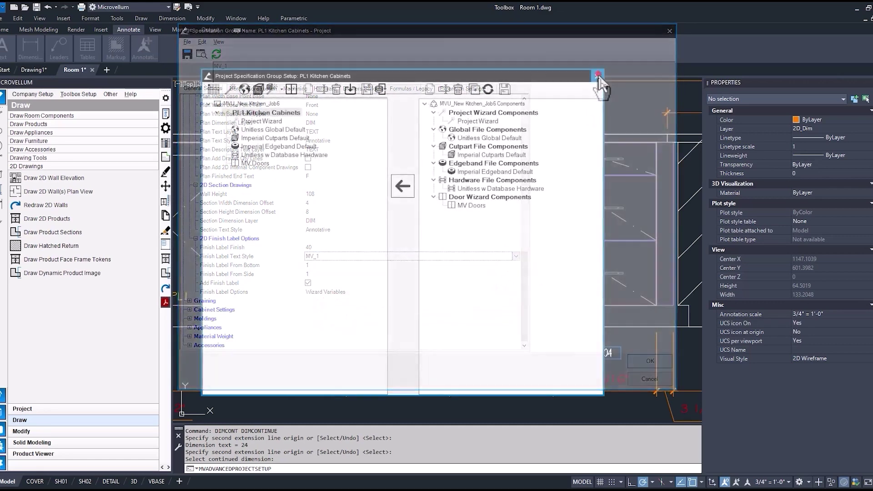
Step: Close the Specification dialog and set the MV_1 text style's font style to Bold
{"action": "left_click", "coordinate": [598, 73]}
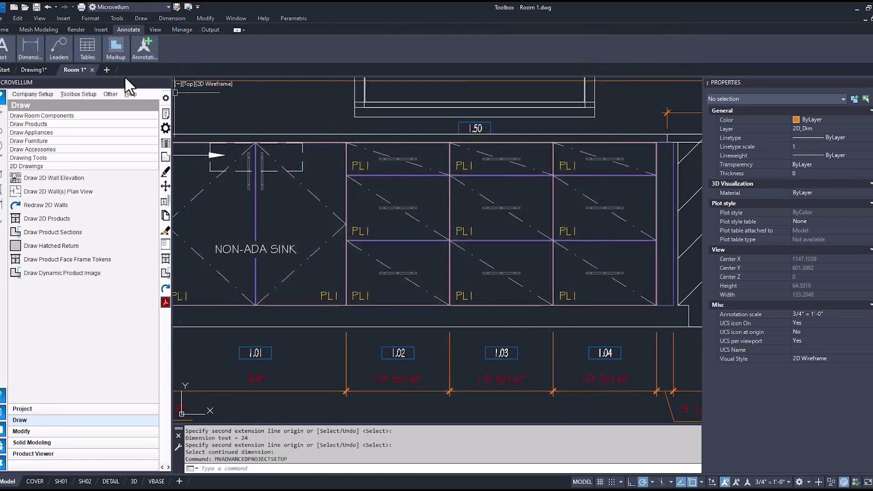
{"action": "mouse_move", "coordinate": [5, 48]}
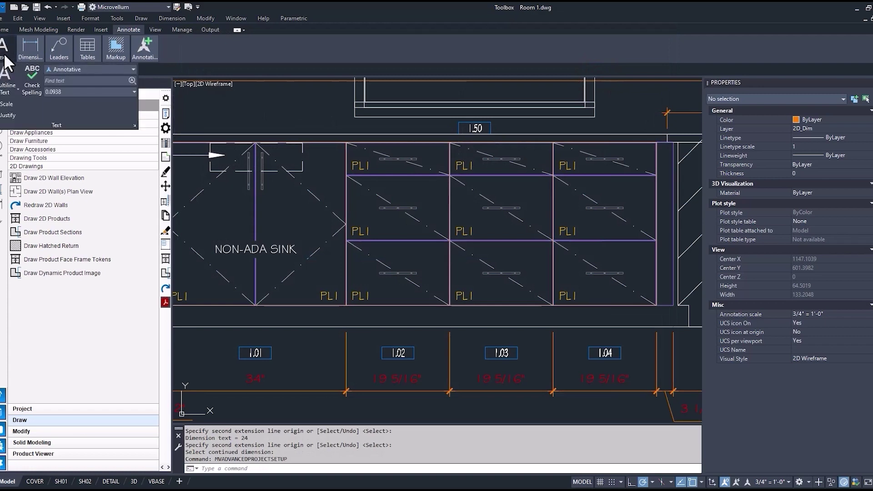
{"action": "left_click", "coordinate": [135, 124]}
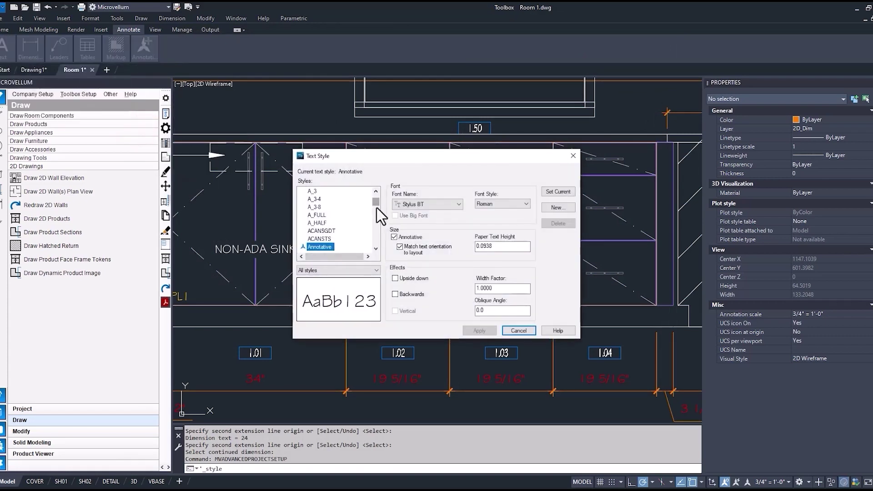
{"action": "left_click_drag", "start_coordinate": [377, 208], "coordinate": [375, 237]}
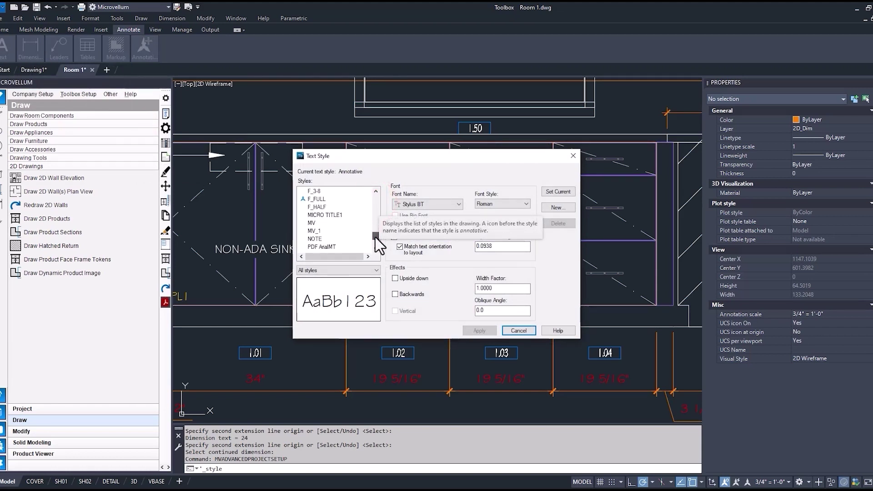
{"action": "left_click", "coordinate": [316, 232]}
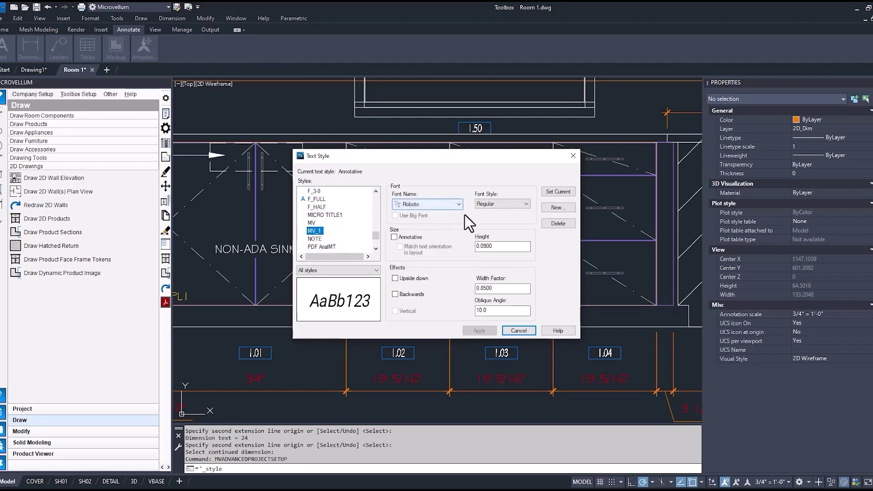
{"action": "left_click", "coordinate": [526, 204]}
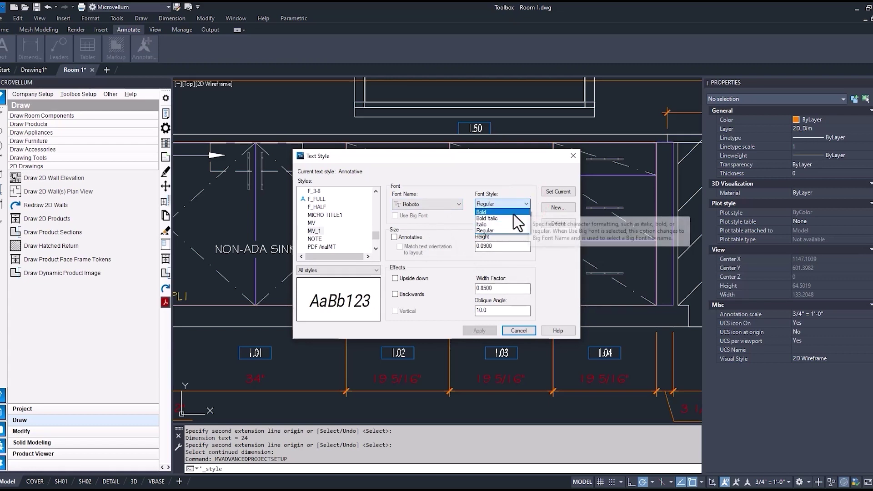
{"action": "left_click", "coordinate": [510, 212]}
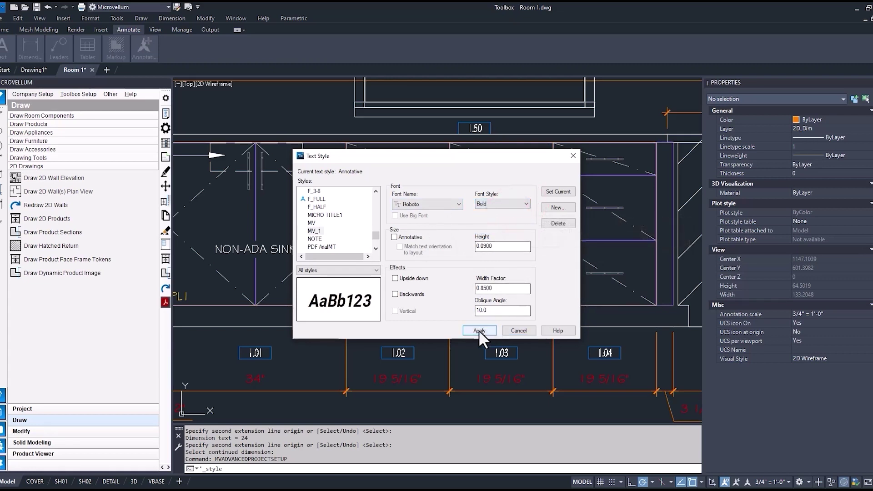
{"action": "left_click", "coordinate": [478, 329]}
{"action": "left_click", "coordinate": [518, 330]}
{"action": "left_click", "coordinate": [46, 205]}
Step: Redraw the 2D walls by crossing-selecting the kitchen elevation and accepting
{"action": "left_click", "coordinate": [295, 146]}
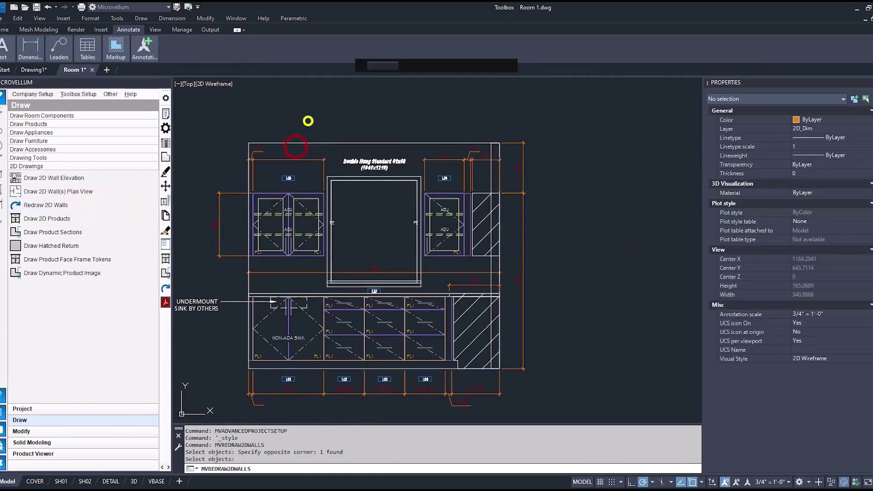
{"action": "right_click", "coordinate": [308, 121]}
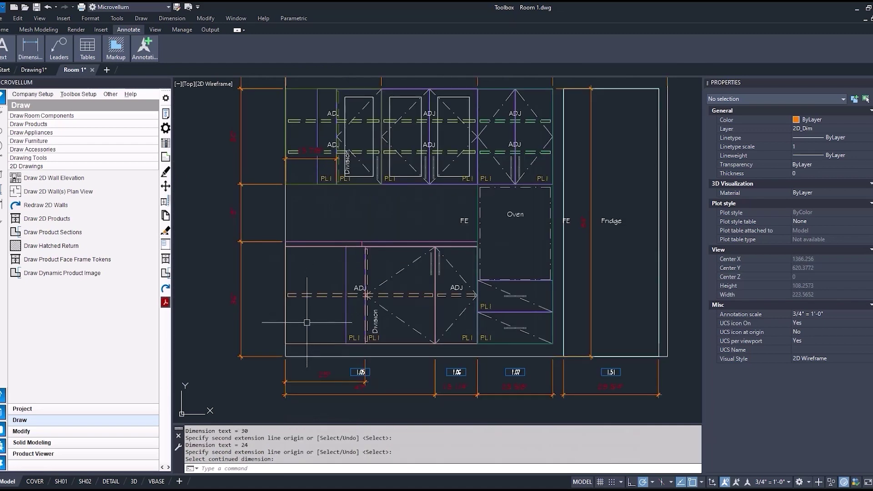
{"action": "scroll", "coordinate": [314, 309], "scroll_direction": "up", "scroll_amount": 1}
{"action": "scroll", "coordinate": [320, 336], "scroll_direction": "up", "scroll_amount": 1}
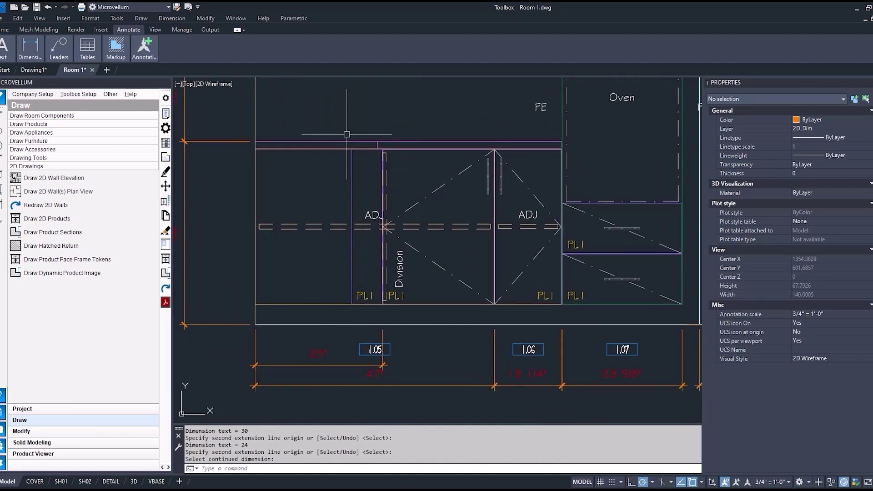
Step: Place the 24" and 36 1/4" linear dimensions in a row above the countertop
{"action": "middle_click_drag", "start_coordinate": [347, 134], "coordinate": [341, 152]}
{"action": "key", "text": "Escape"}
{"action": "key", "text": "Return"}
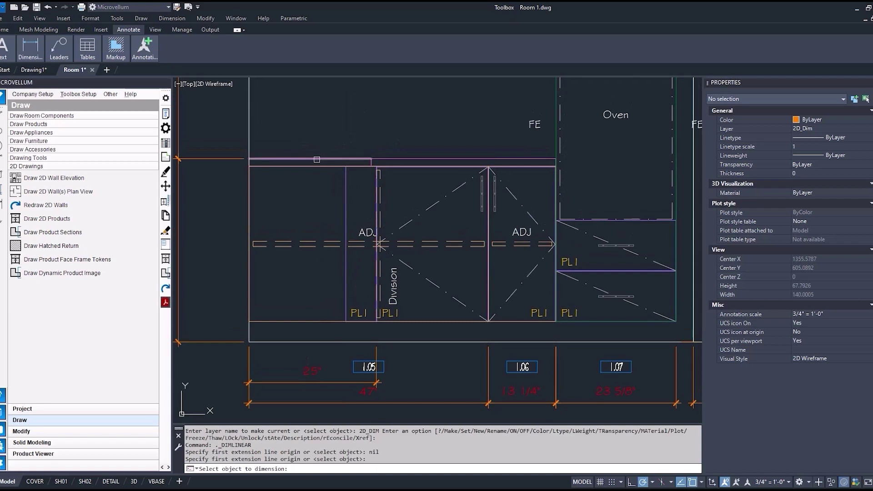
{"action": "left_click", "coordinate": [315, 160]}
{"action": "left_click", "coordinate": [315, 160]}
{"action": "key", "text": "Return"}
{"action": "key", "text": "Return"}
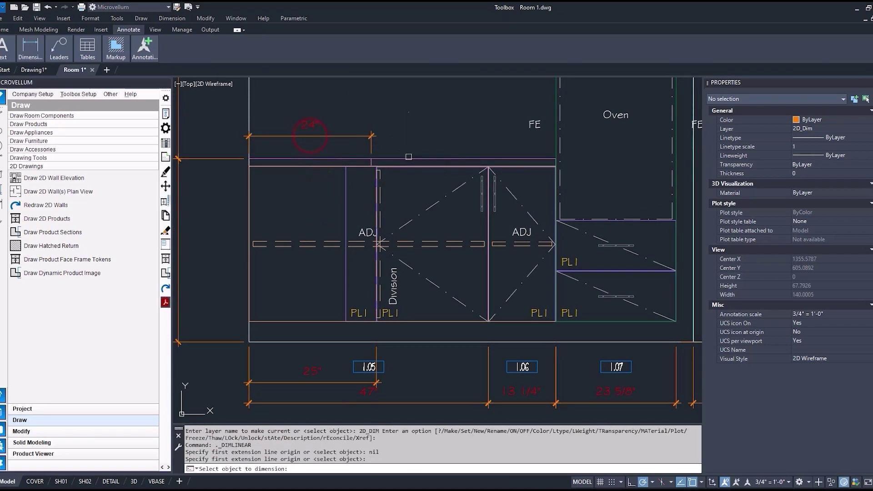
{"action": "left_click", "coordinate": [408, 162]}
{"action": "left_click", "coordinate": [378, 136]}
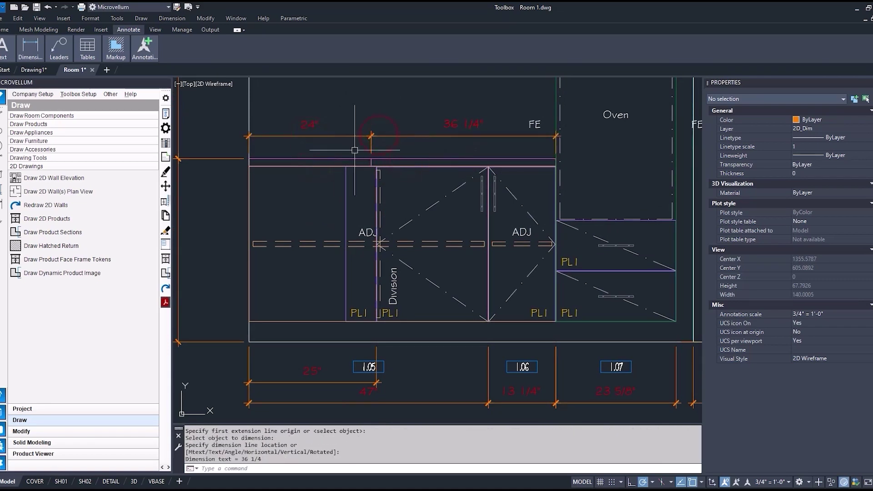
{"action": "type", "text": "rec"}
Step: Draw the filler rectangle from corner 22.125 to the midpoint under the countertop
{"action": "key", "text": "Return"}
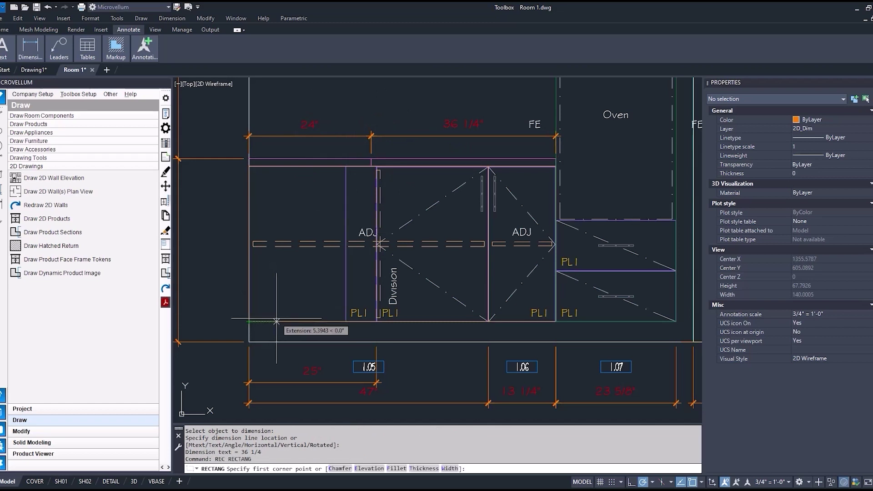
{"action": "type", "text": "22.125"}
{"action": "key", "text": "Return"}
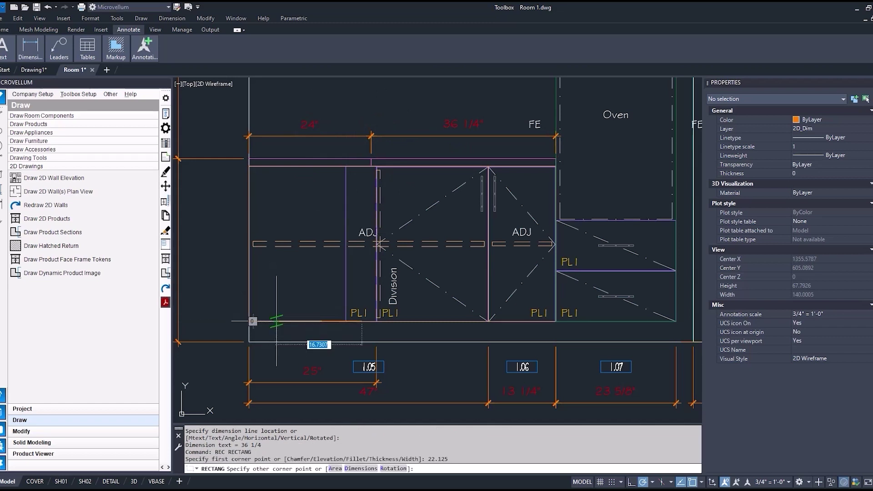
{"action": "scroll", "coordinate": [369, 157], "scroll_direction": "up", "scroll_amount": 1}
{"action": "scroll", "coordinate": [368, 173], "scroll_direction": "up", "scroll_amount": 1}
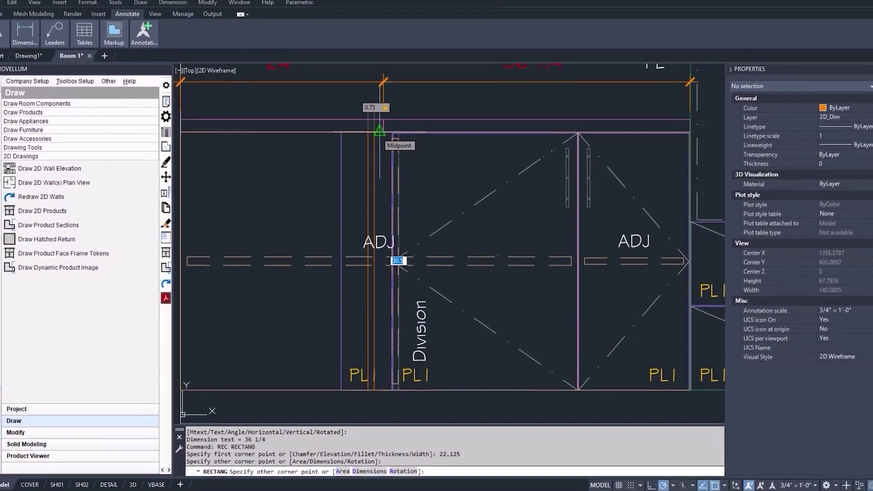
{"action": "left_click", "coordinate": [368, 144]}
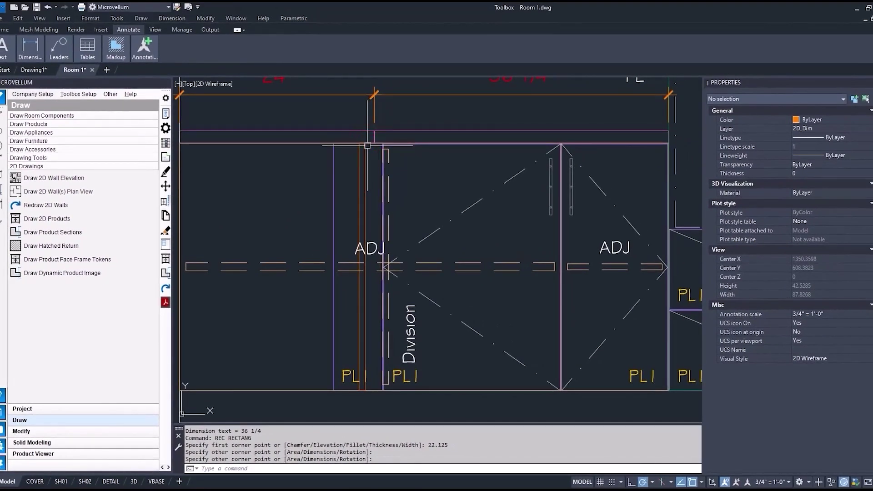
{"action": "type", "text": "ma"}
{"action": "key", "text": "Return"}
{"action": "type", "text": "MA"}
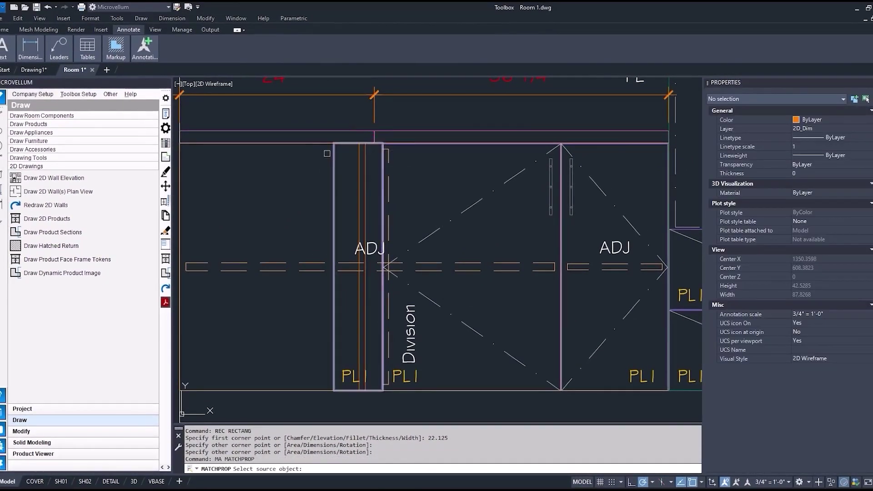
Step: Match properties onto the filler rectangle, then hatch it with the countertop strip
{"action": "left_click", "coordinate": [333, 166]}
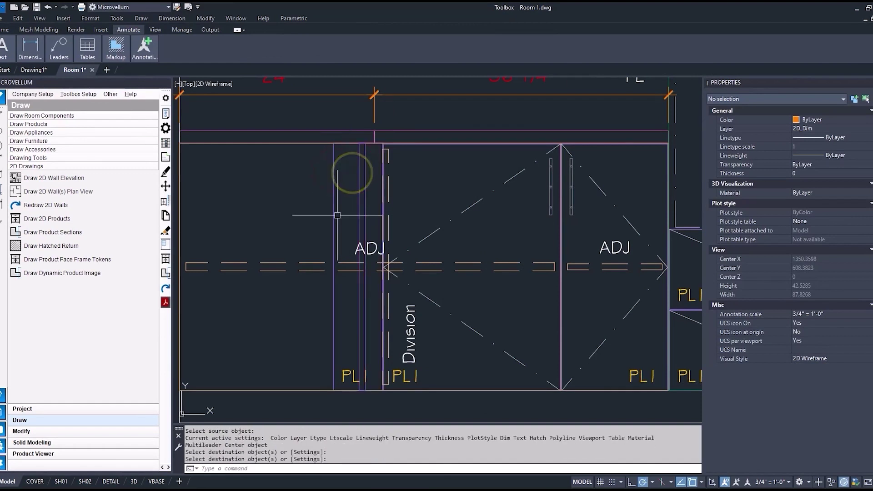
{"action": "type", "text": "h"}
{"action": "key", "text": "Return"}
{"action": "left_click", "coordinate": [326, 129]}
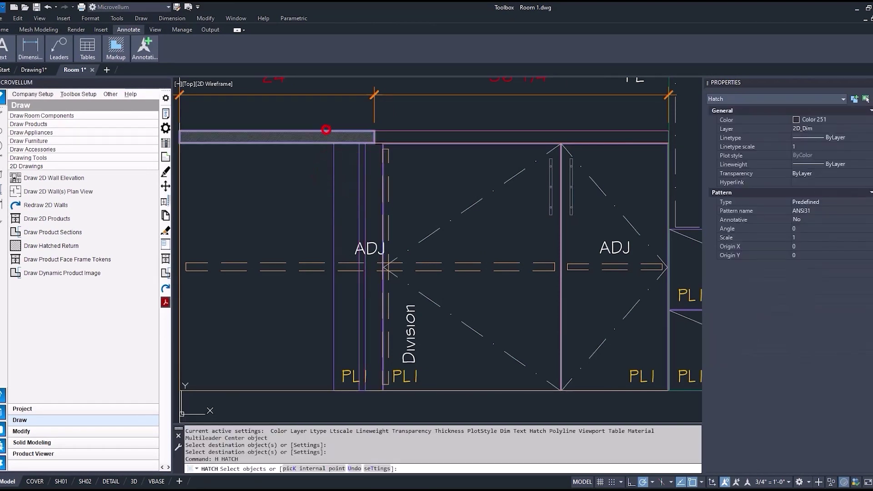
{"action": "left_click", "coordinate": [341, 180]}
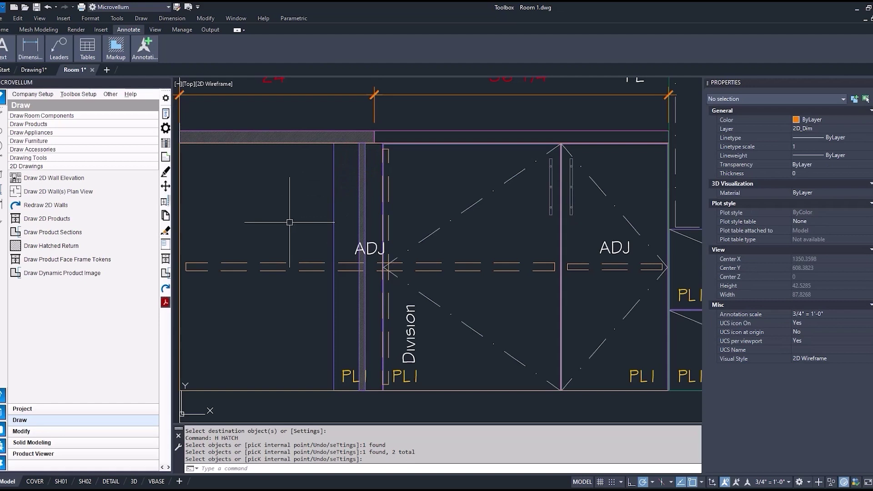
{"action": "middle_click_drag", "start_coordinate": [290, 221], "coordinate": [319, 223]}
{"action": "scroll", "coordinate": [318, 223], "scroll_direction": "down", "scroll_amount": 3}
{"action": "scroll", "coordinate": [296, 233], "scroll_direction": "down", "scroll_amount": 1}
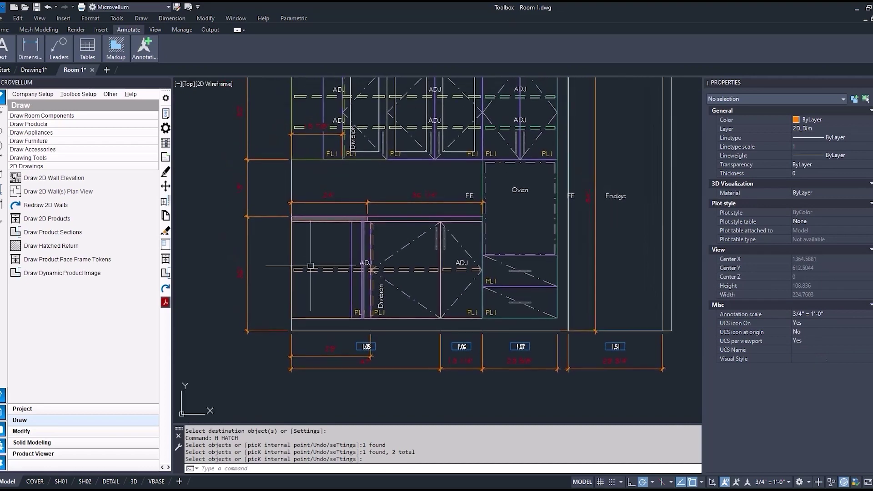
{"action": "scroll", "coordinate": [312, 253], "scroll_direction": "down", "scroll_amount": 2}
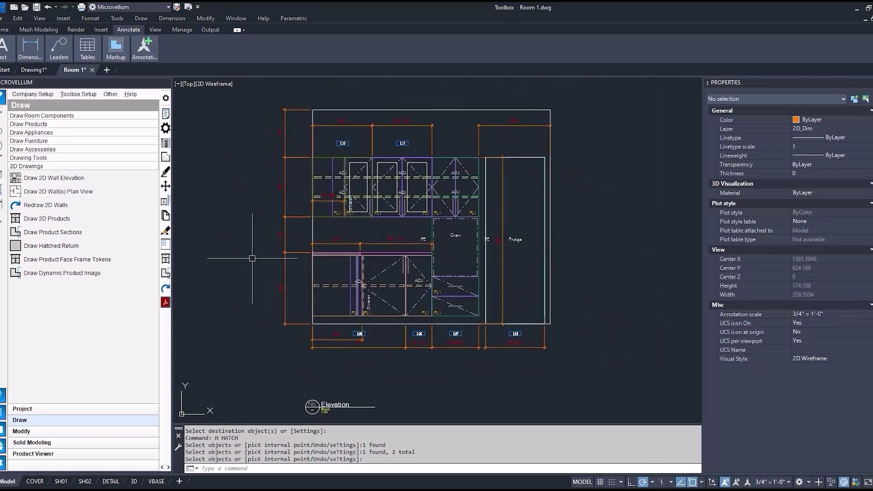